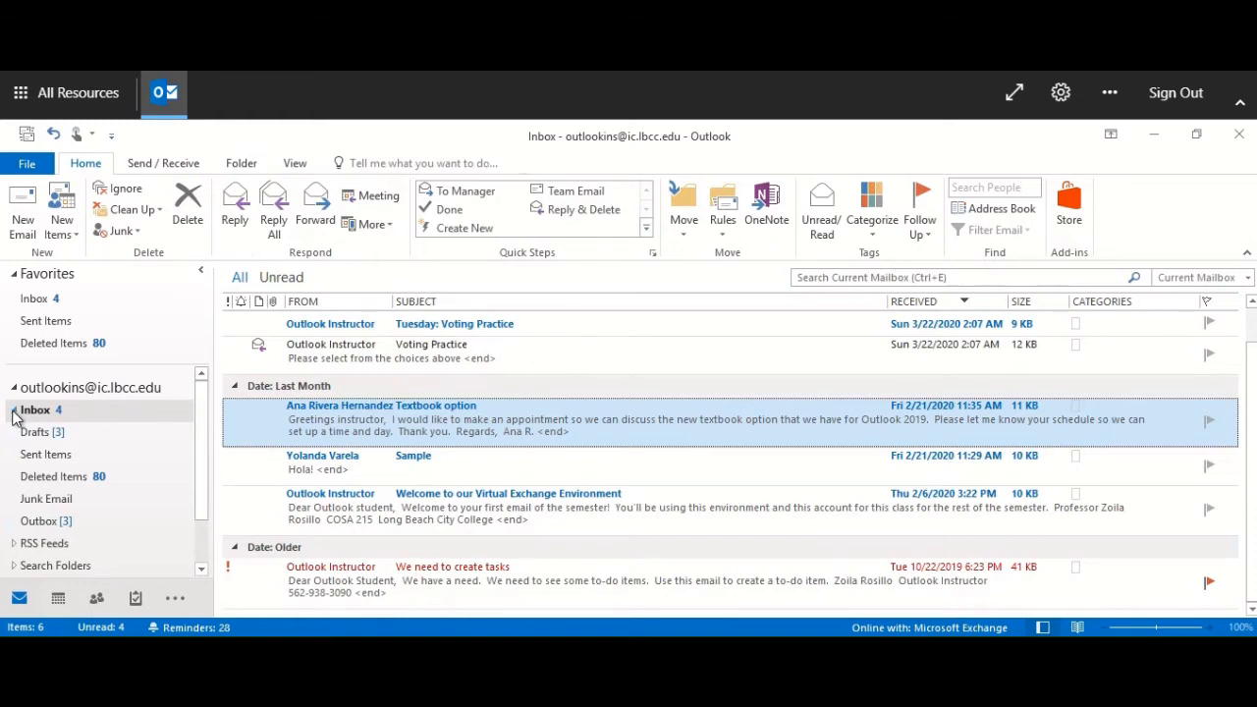
Expand the Inbox in the folder list and look at its subfolders, including the one inside Project 1
left_click(14, 411)
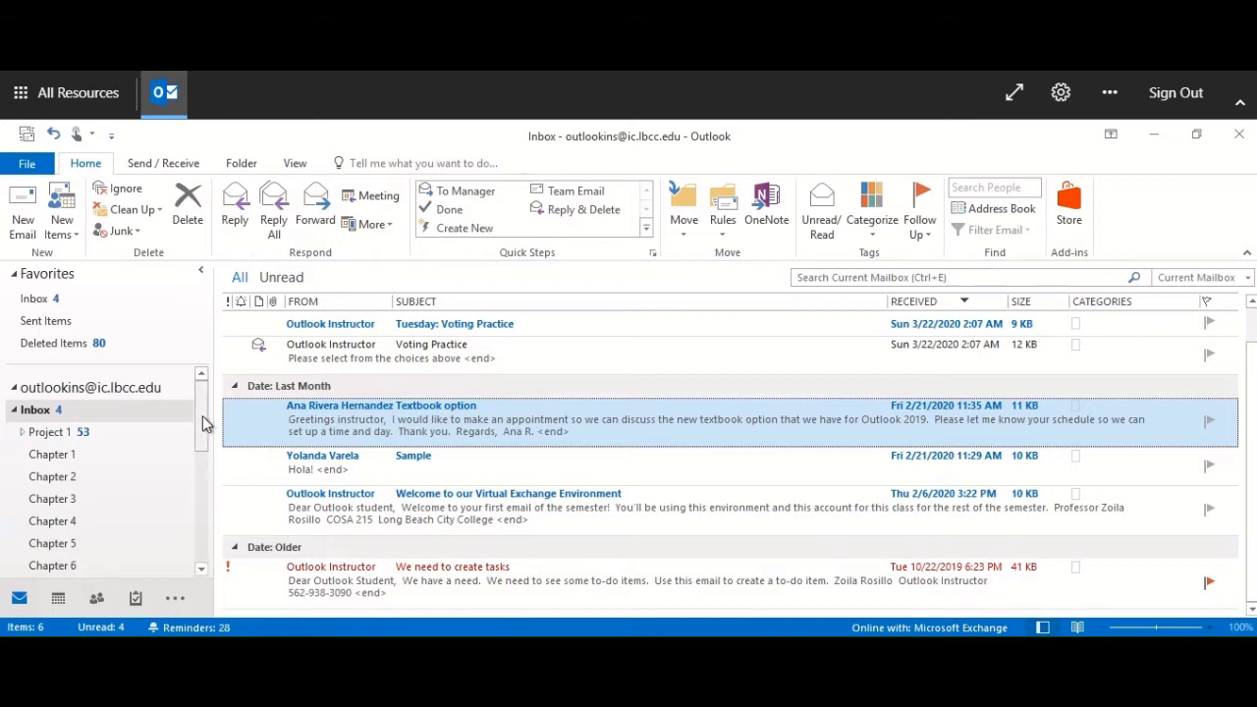
left_click_drag(203, 420, 202, 427)
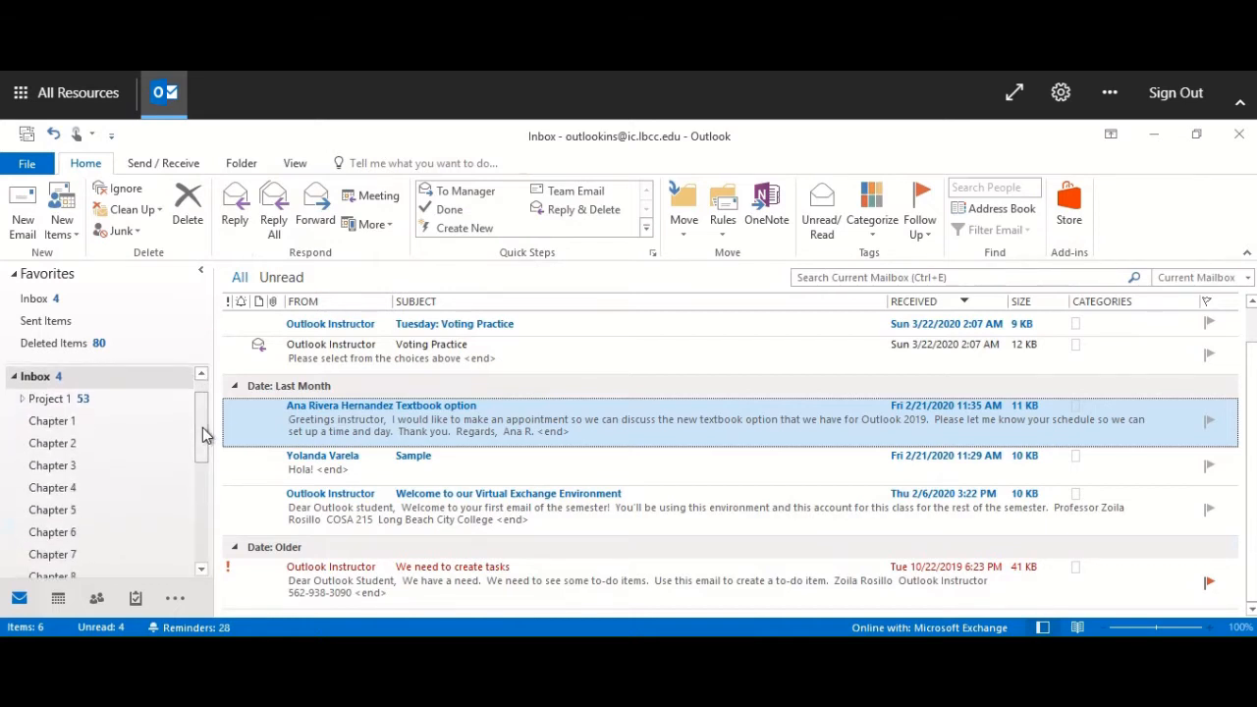
left_click(23, 400)
mouse_move(199, 429)
left_mouse_down()
mouse_move(204, 486)
mouse_move(204, 424)
left_mouse_up()
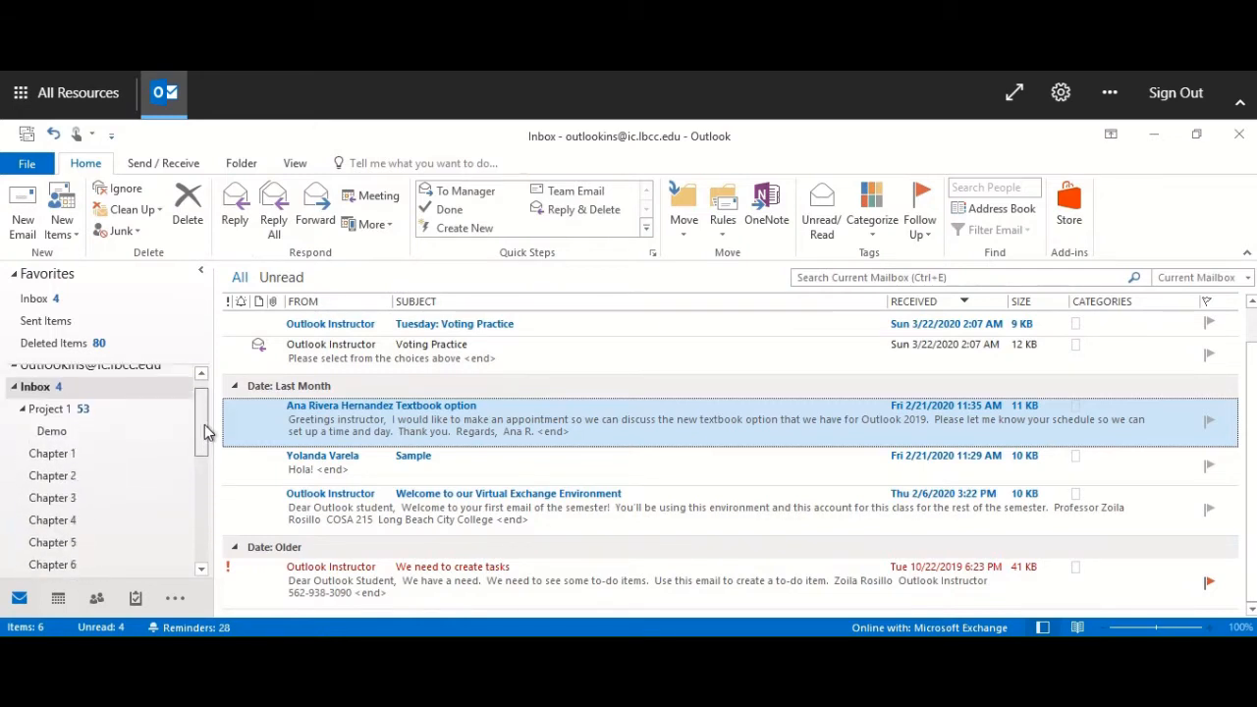
left_click(22, 409)
Create a new subfolder named "Ch. 6 Example" under the Inbox
left_click(39, 389)
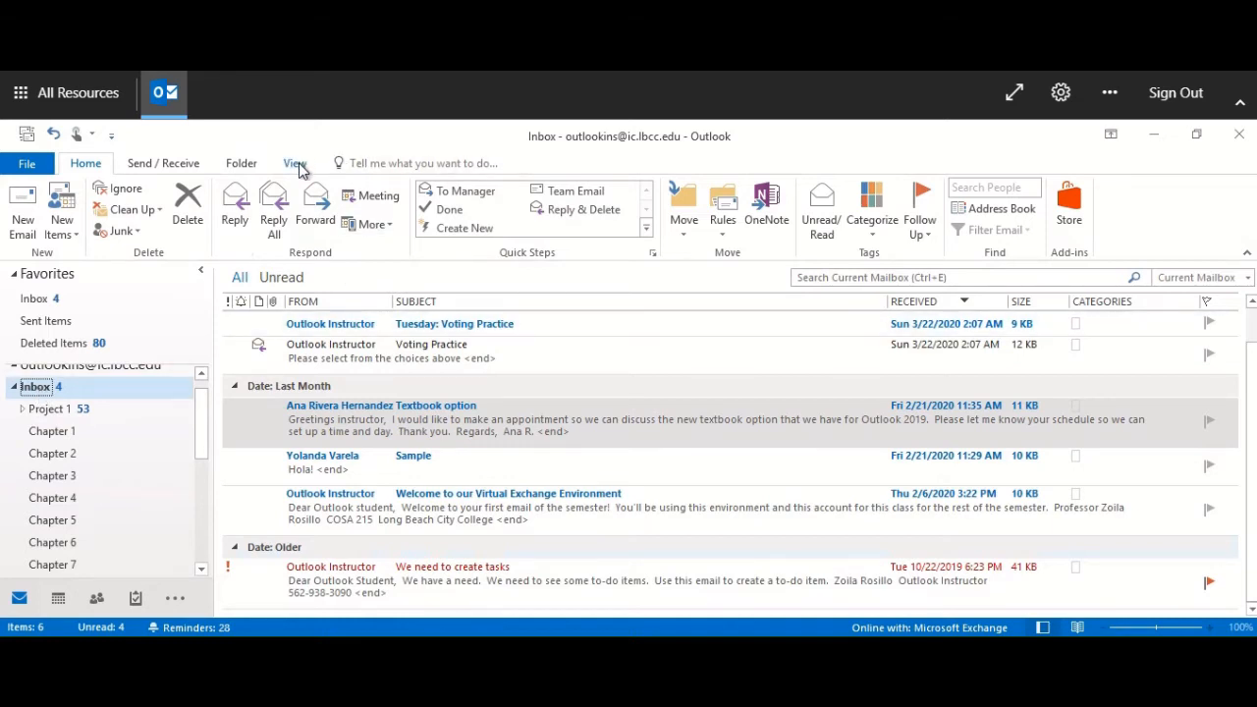
left_click(242, 164)
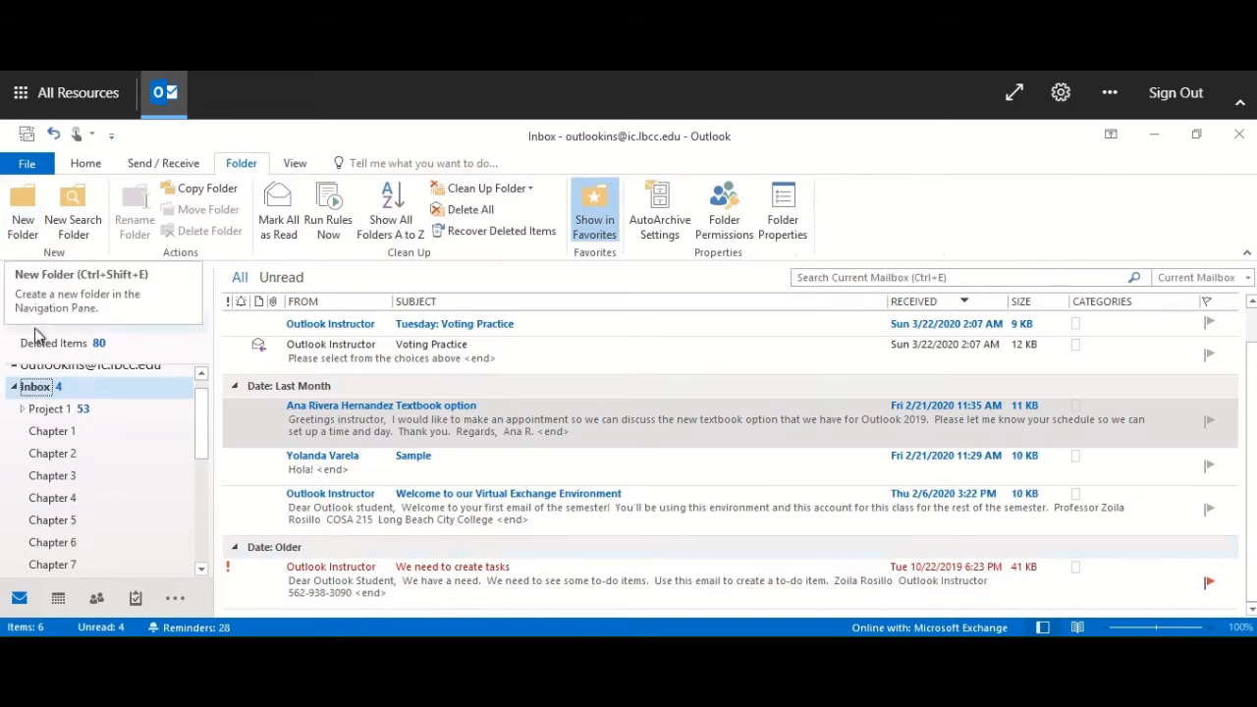
right_click(42, 394)
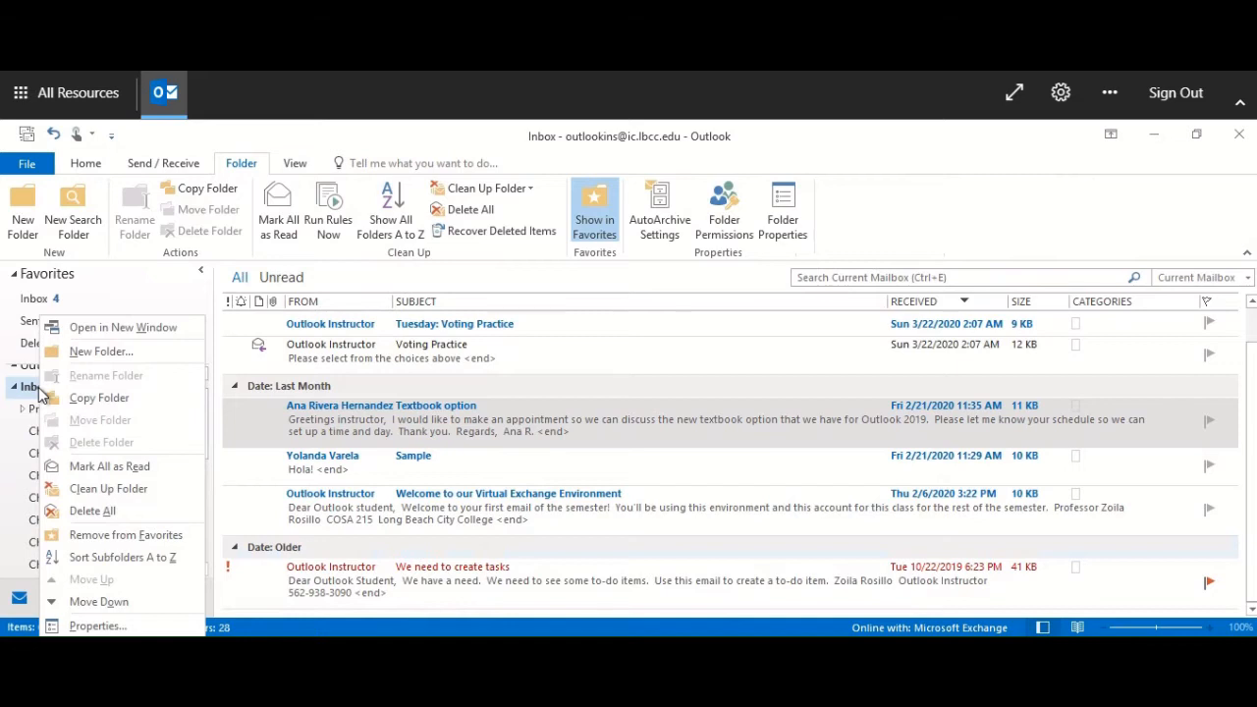
left_click(108, 353)
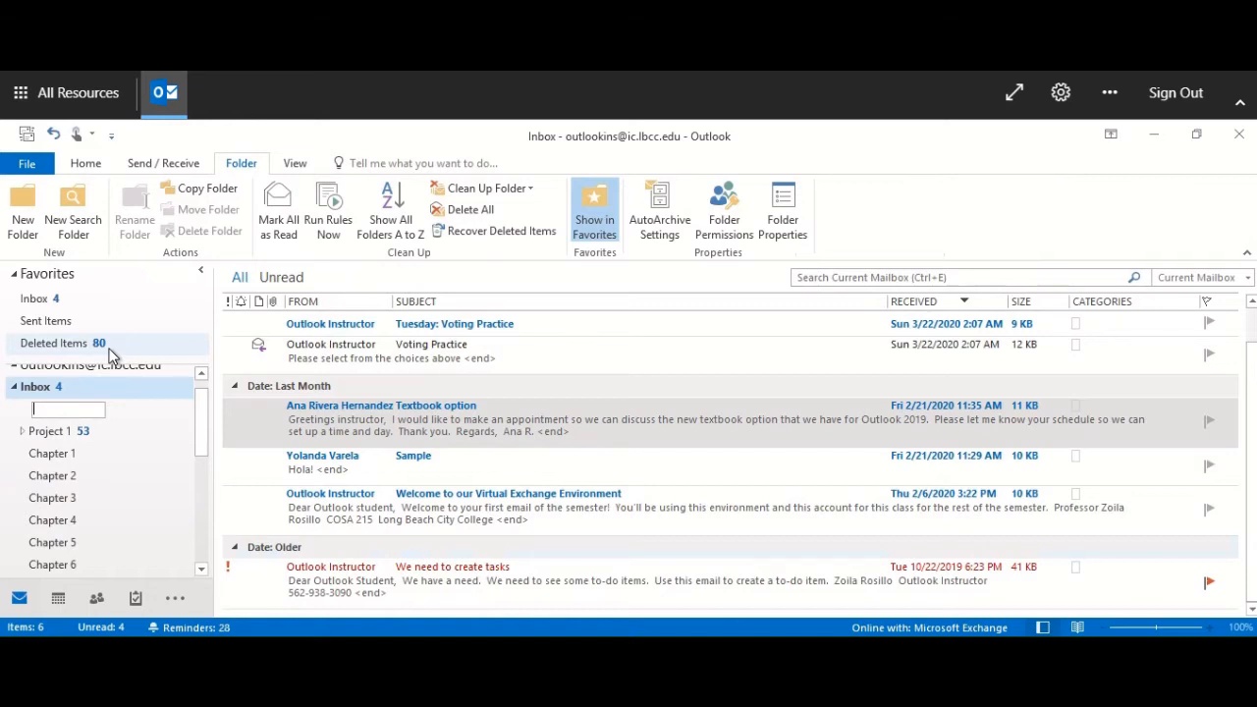
type("Ch. 6 Example")
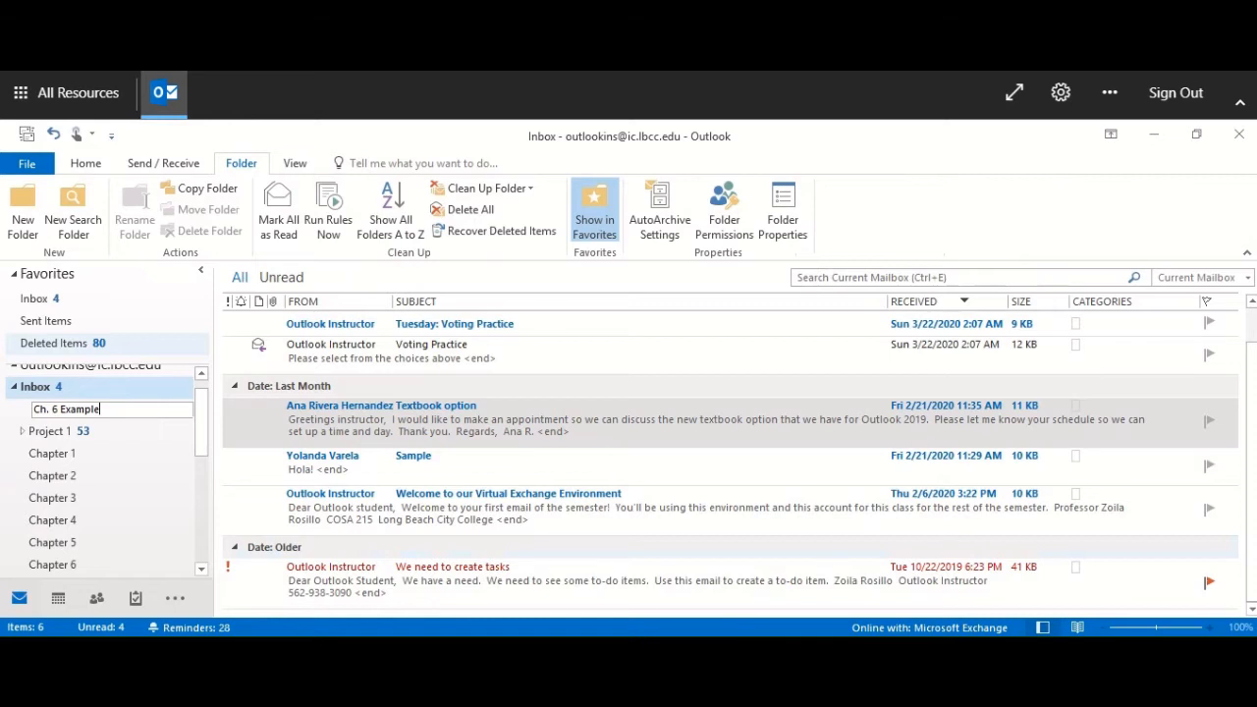
key("Return")
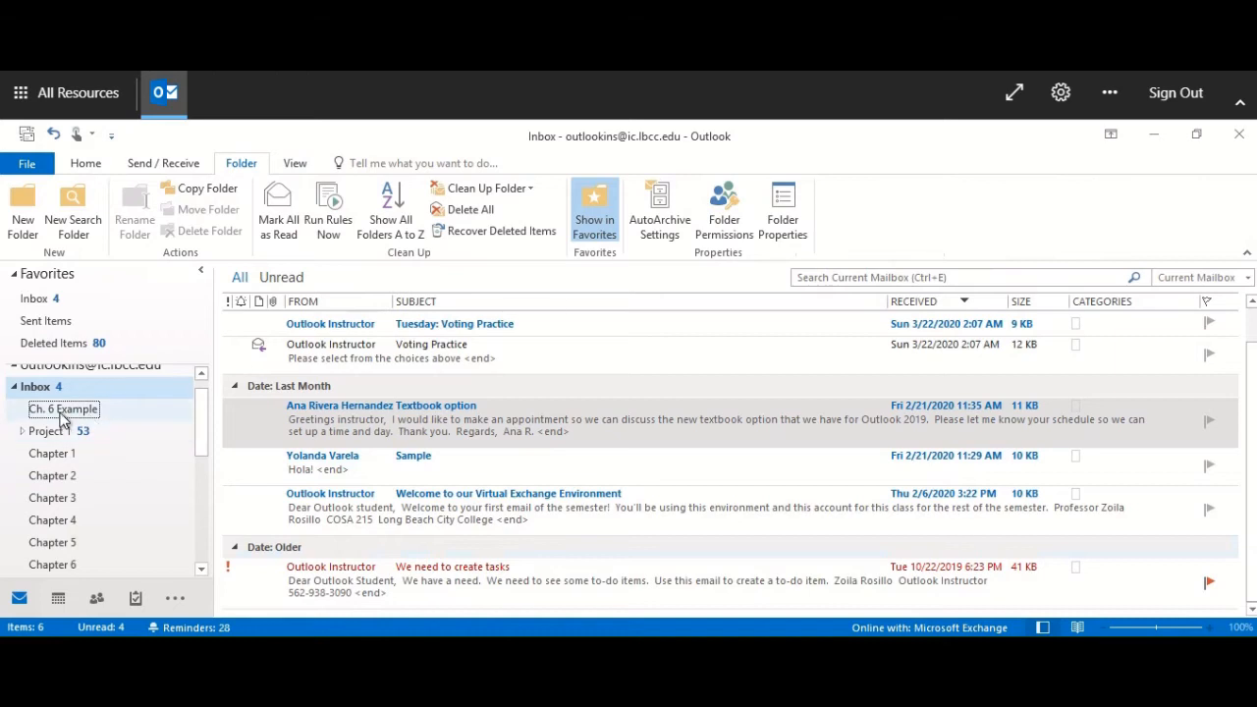
Start a new rule based on the message with the subject Sample, applying to e-mail from its sender
left_click(313, 476)
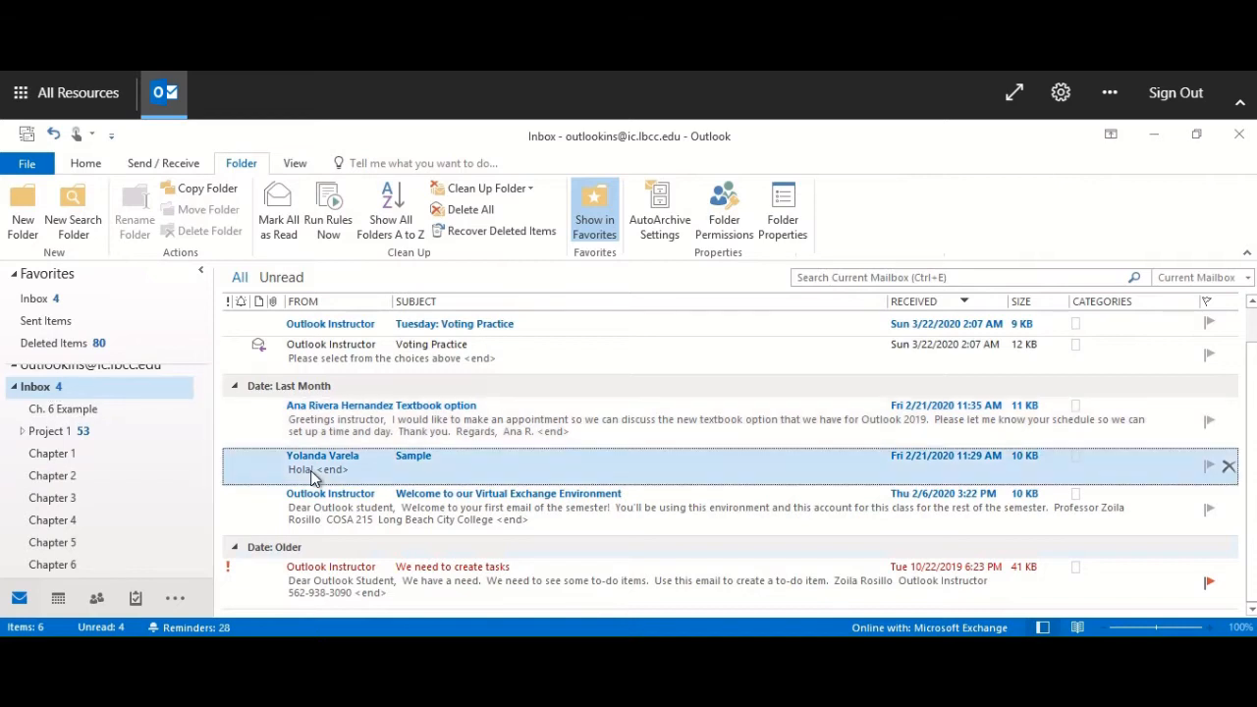
left_click(83, 167)
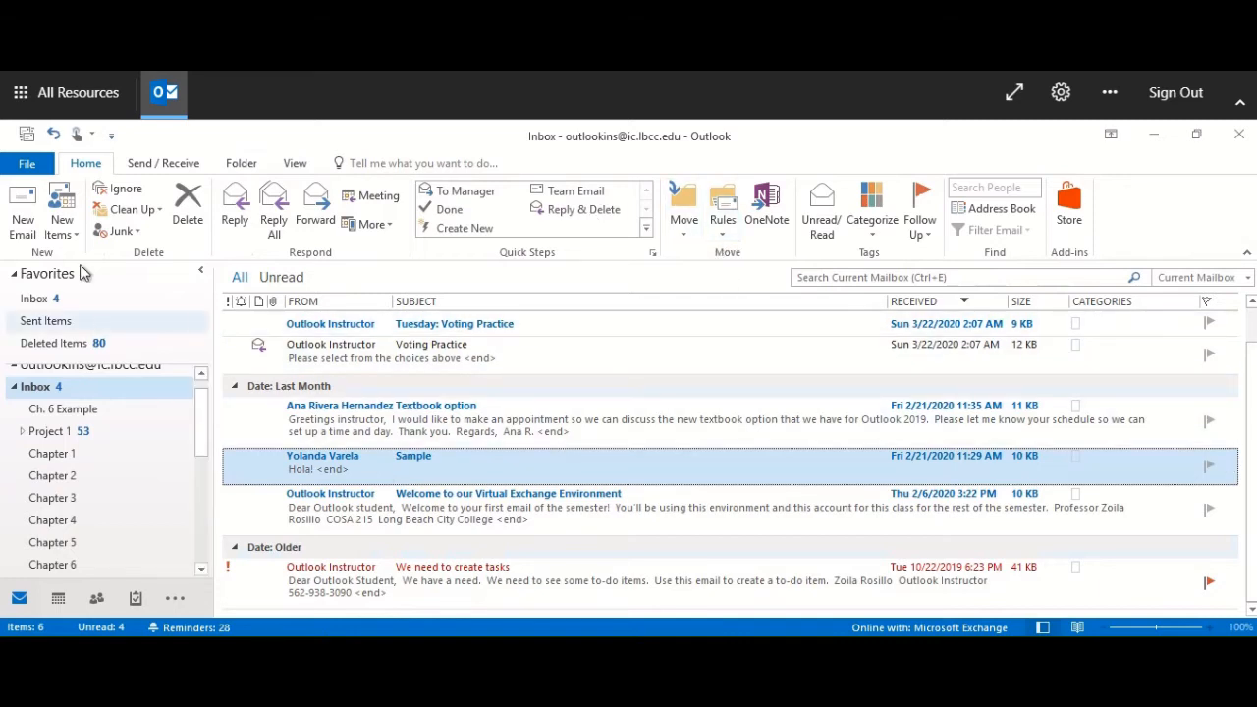
left_click(719, 228)
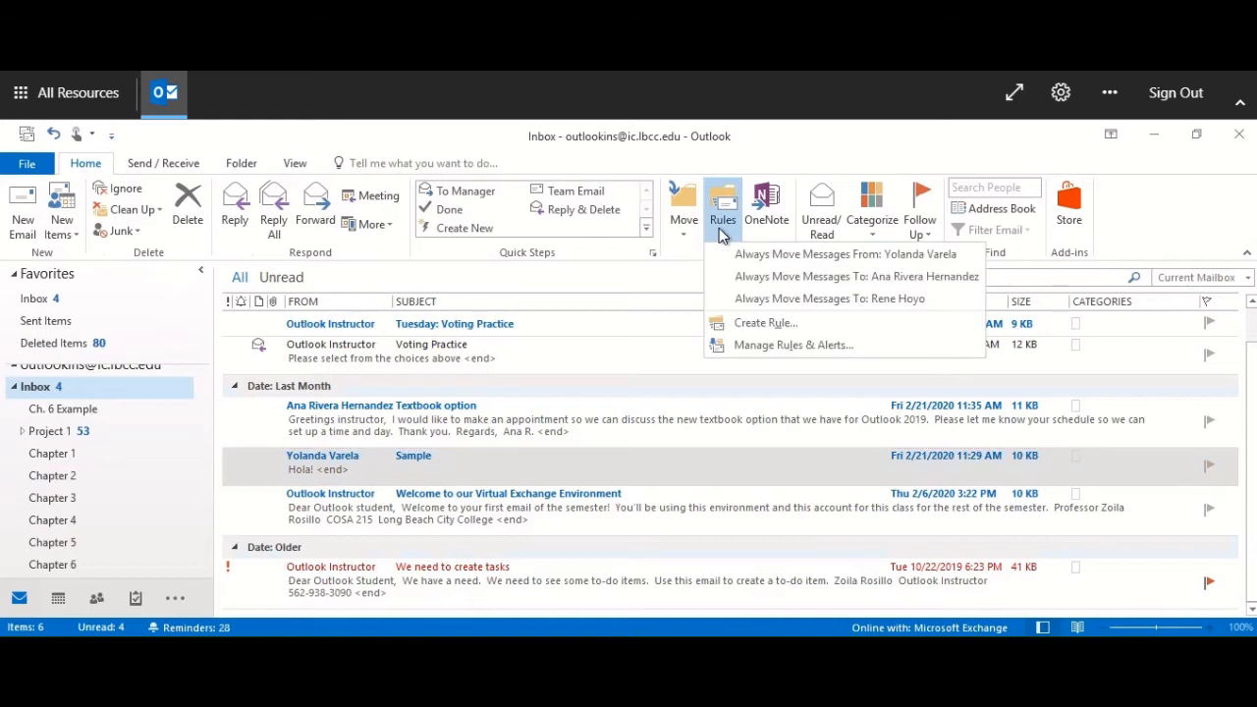
left_click(749, 326)
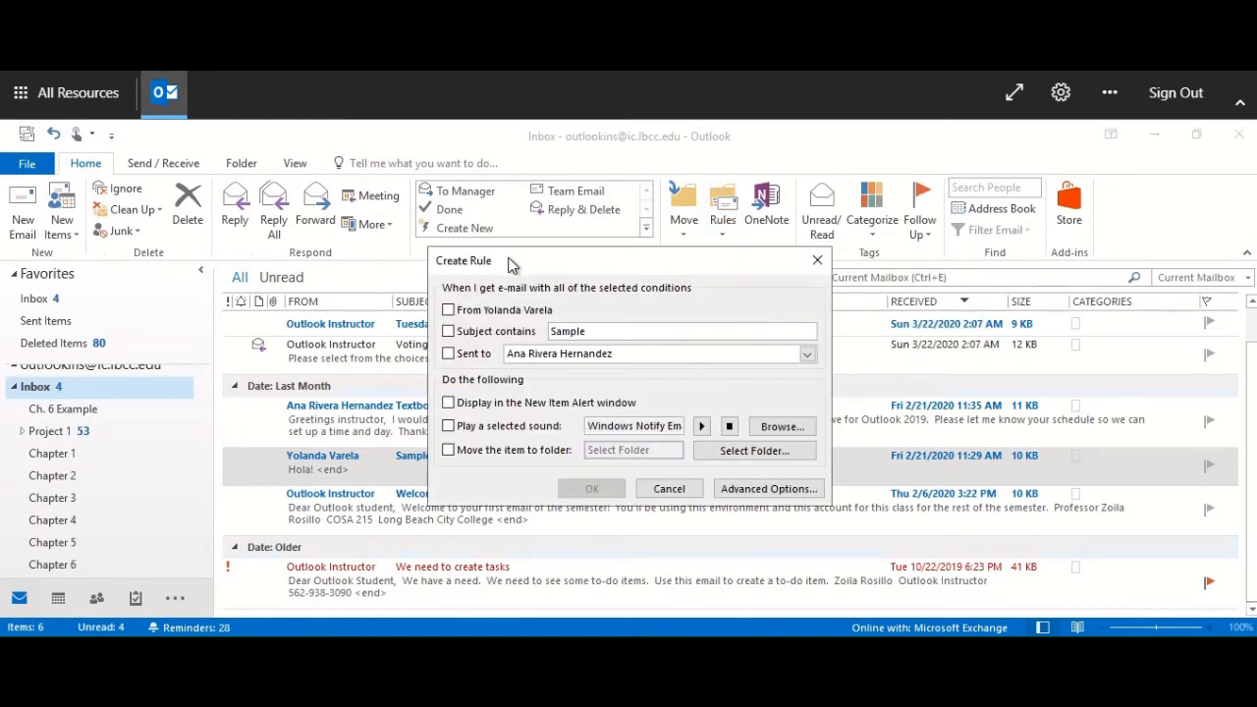
left_click_drag(511, 259, 557, 240)
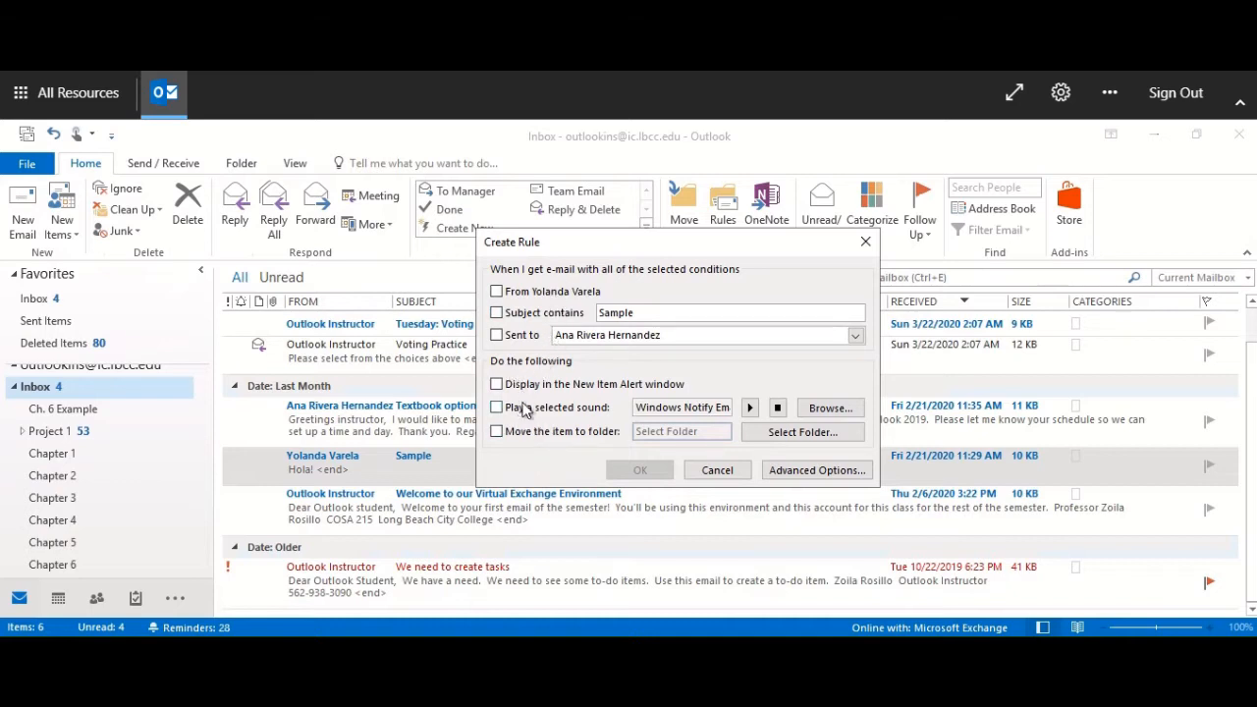
left_click(497, 292)
Set the rule to move matching messages to the Ch. 6 Example folder in the Inbox
left_click(497, 433)
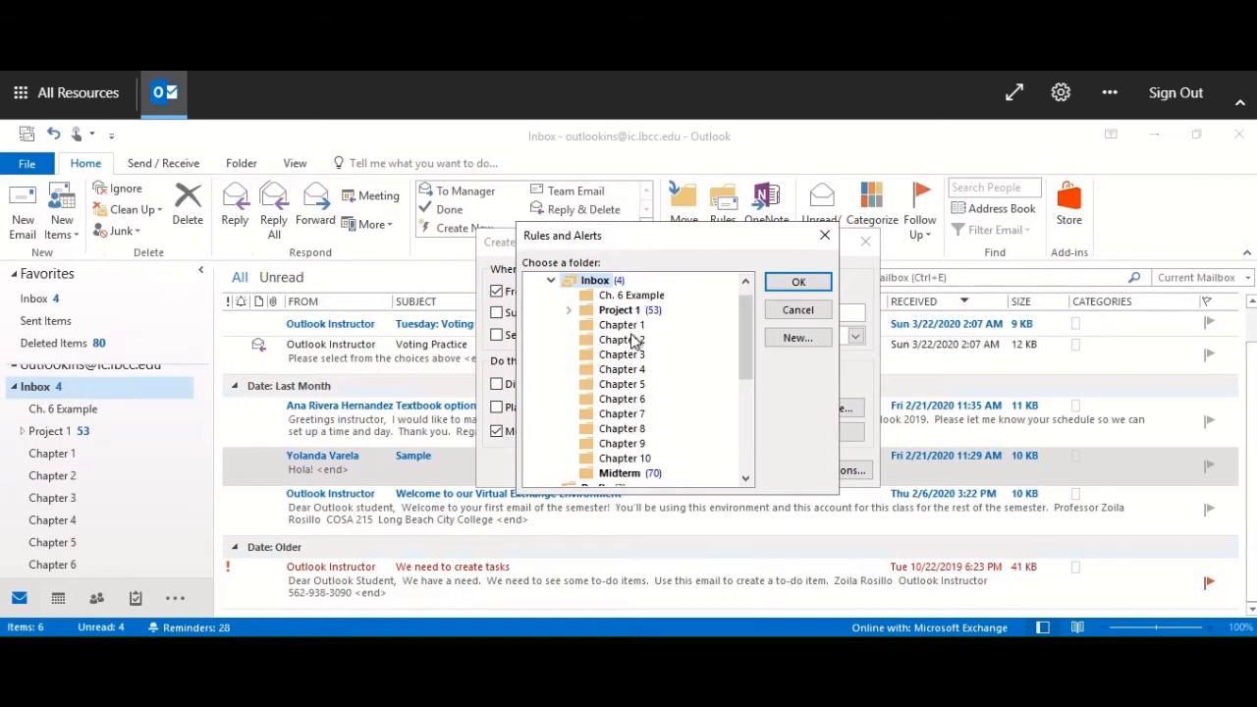
left_click(570, 311)
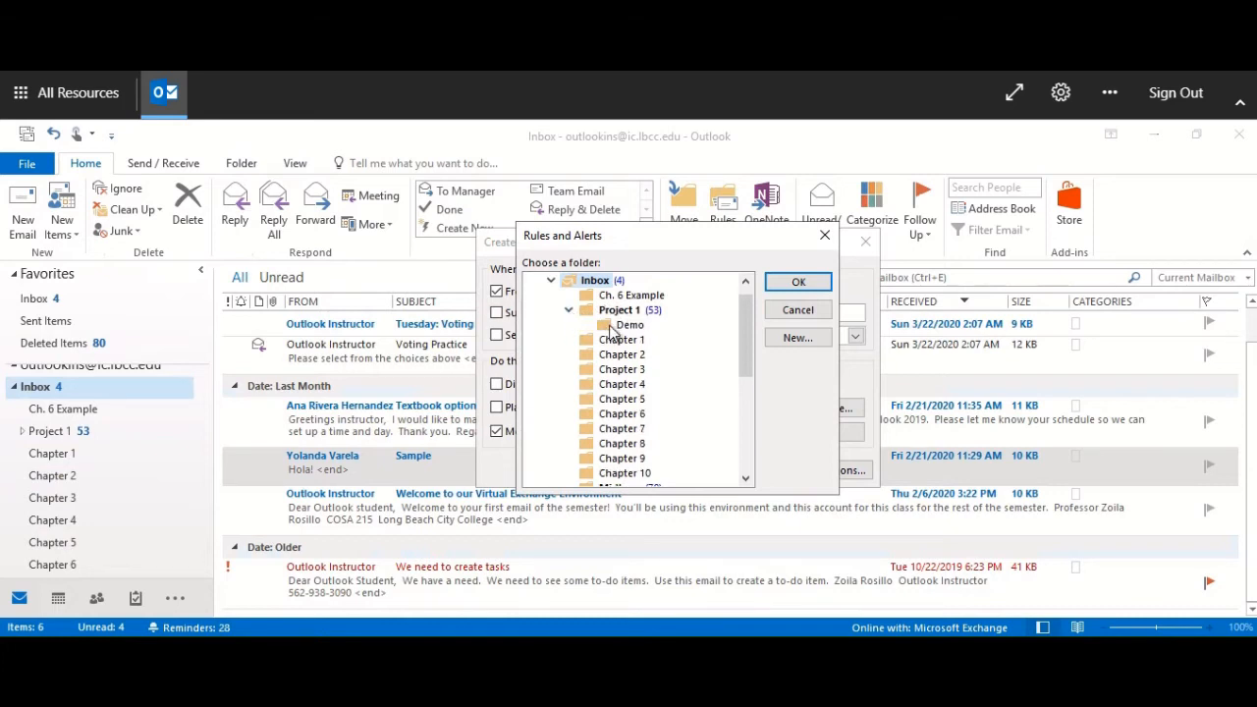
left_click(569, 310)
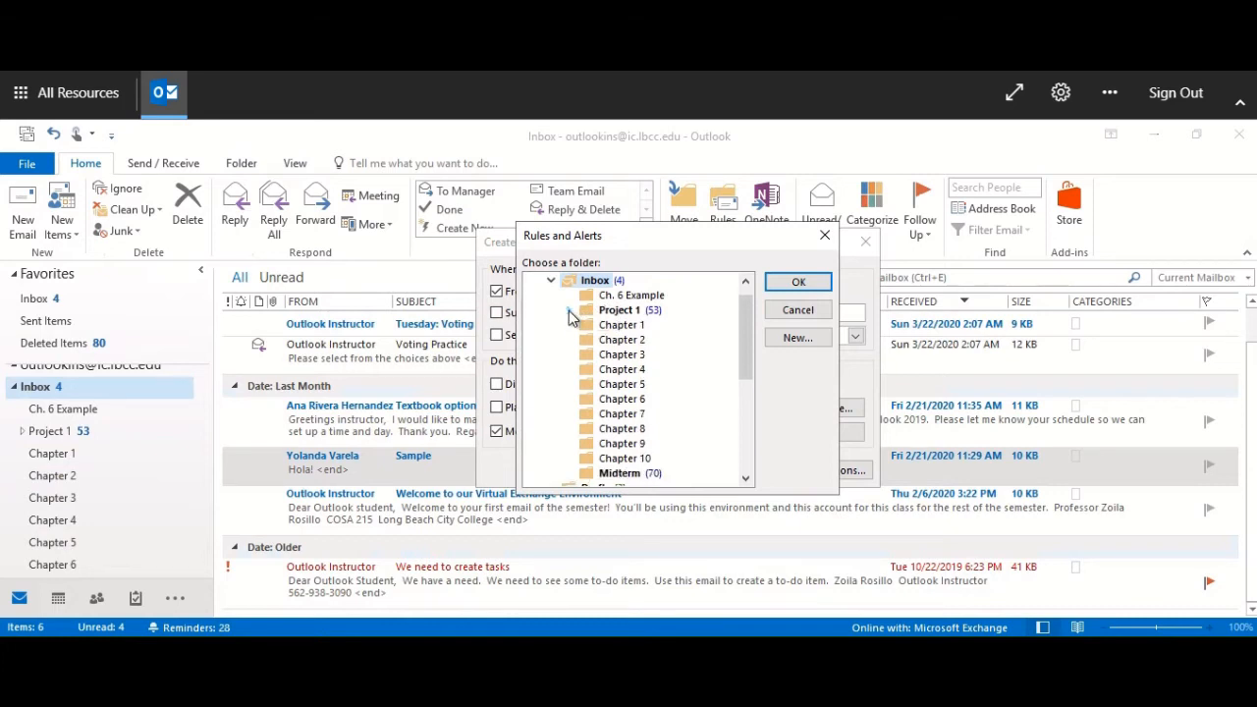
left_click(630, 295)
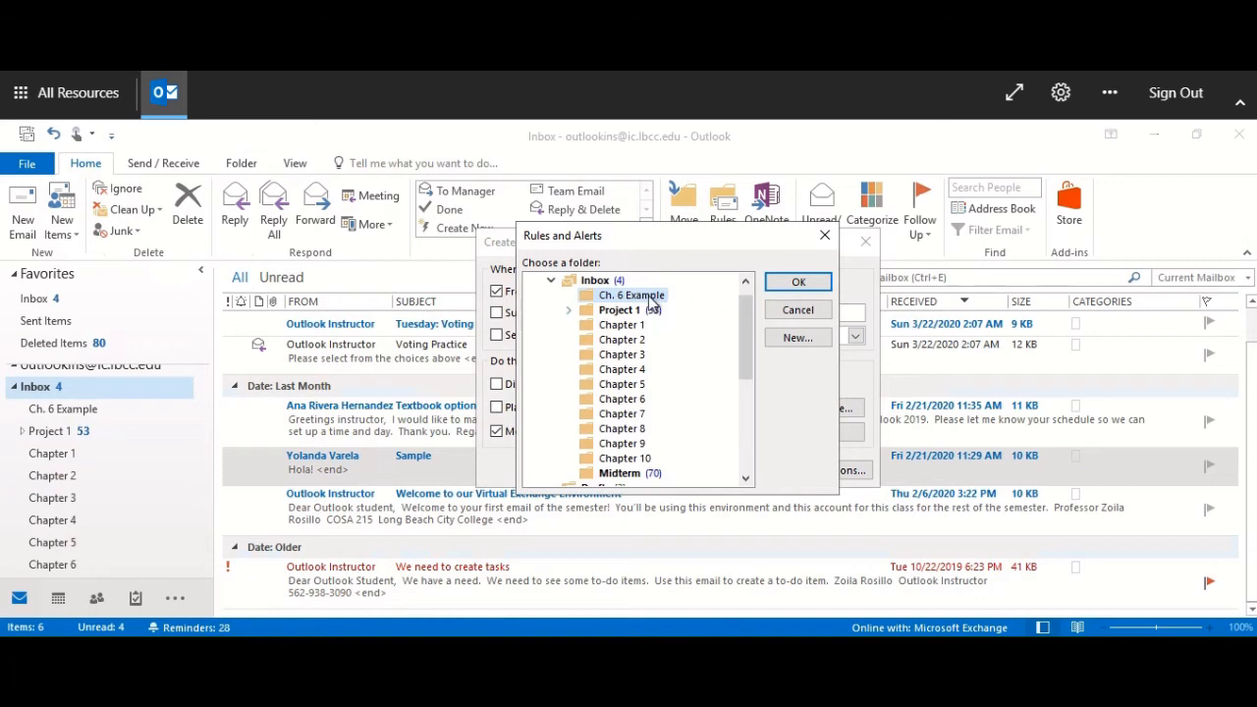
left_click(794, 284)
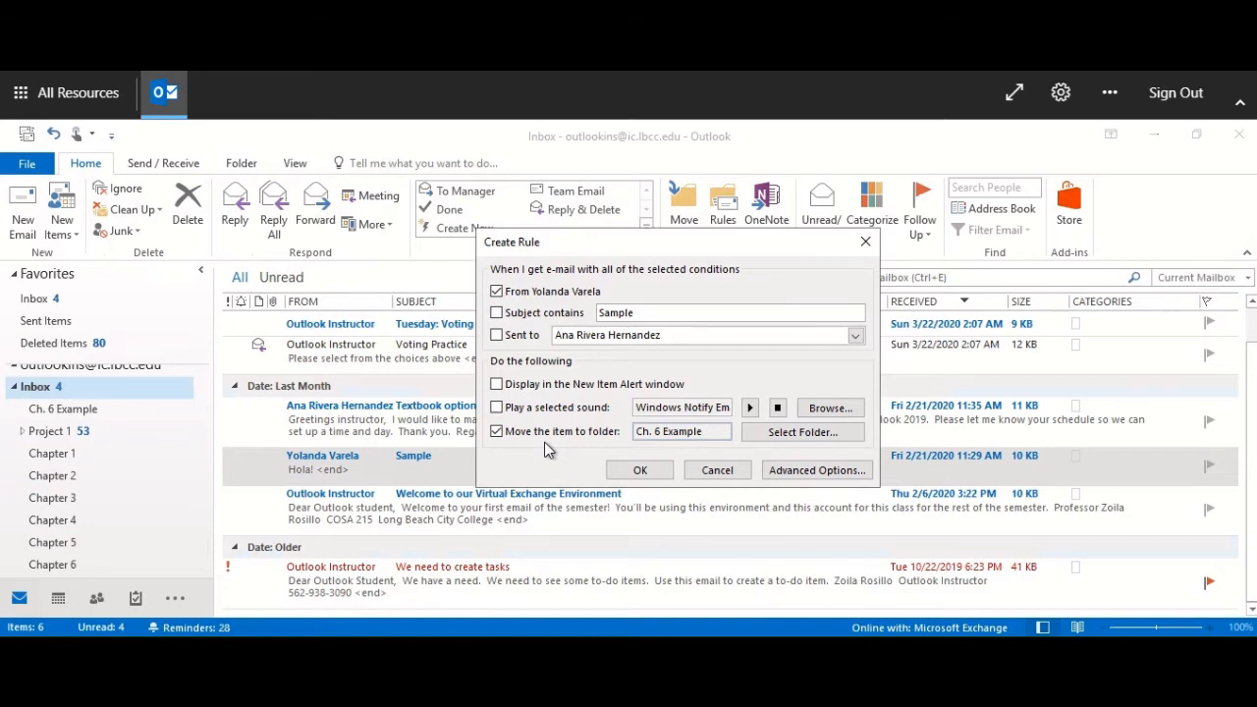
Open the rule's advanced options and review the available conditions, trying and then removing the one for specific words in the body
left_click(825, 473)
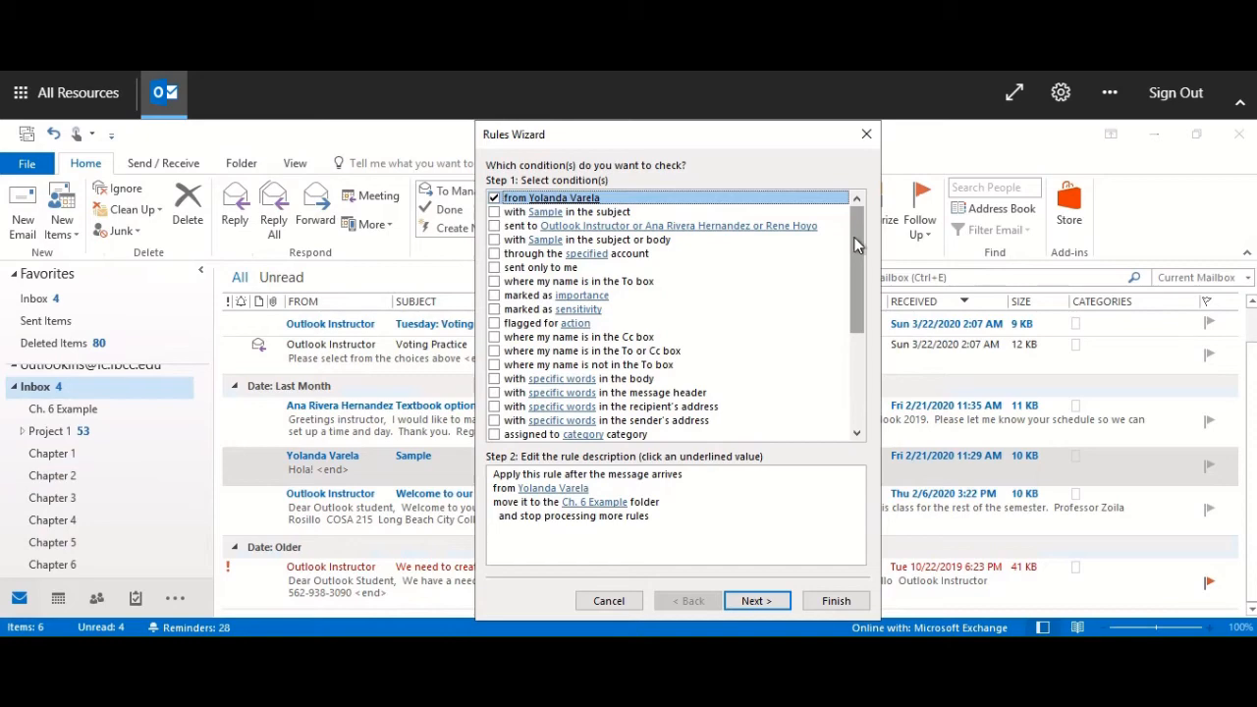
left_click_drag(854, 236, 853, 282)
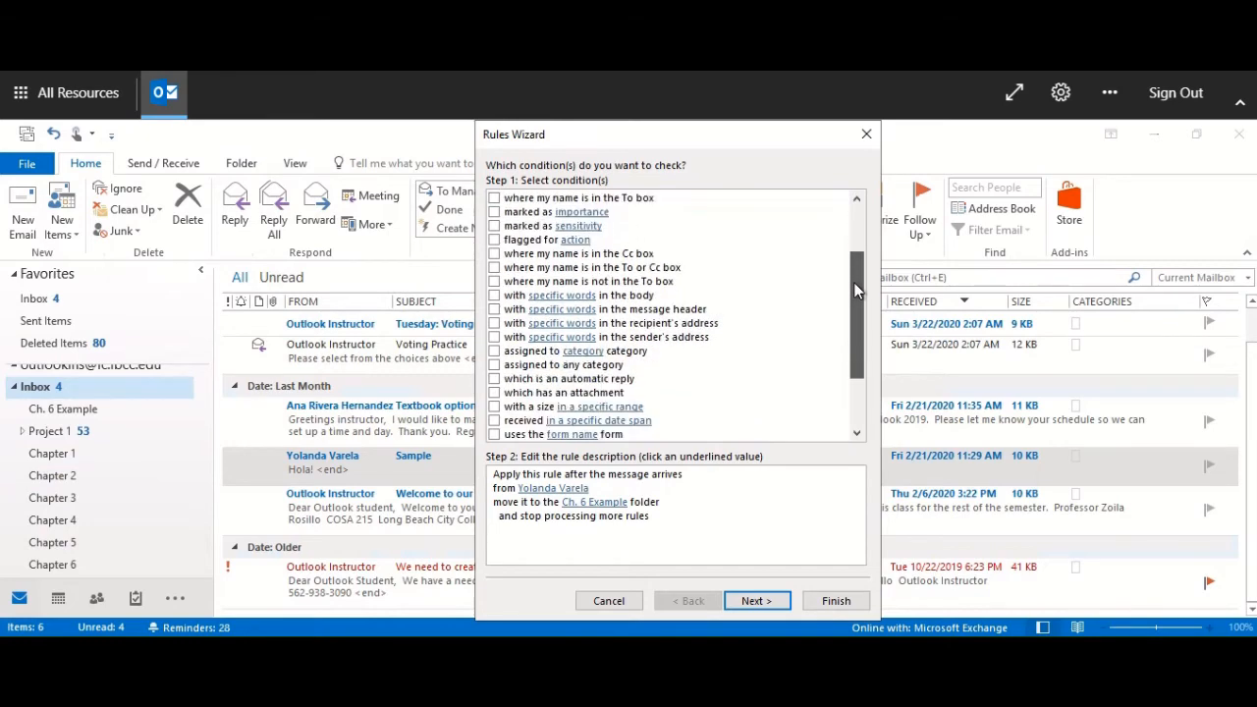
left_click(734, 286)
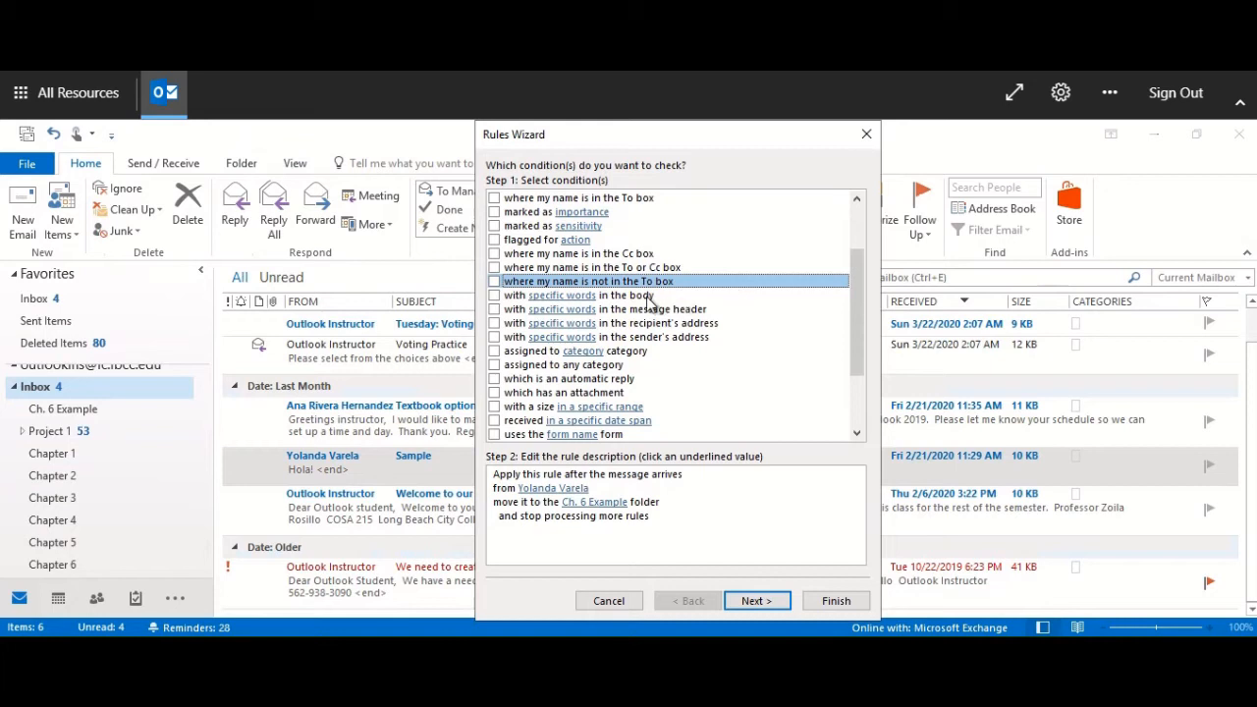
left_click(494, 297)
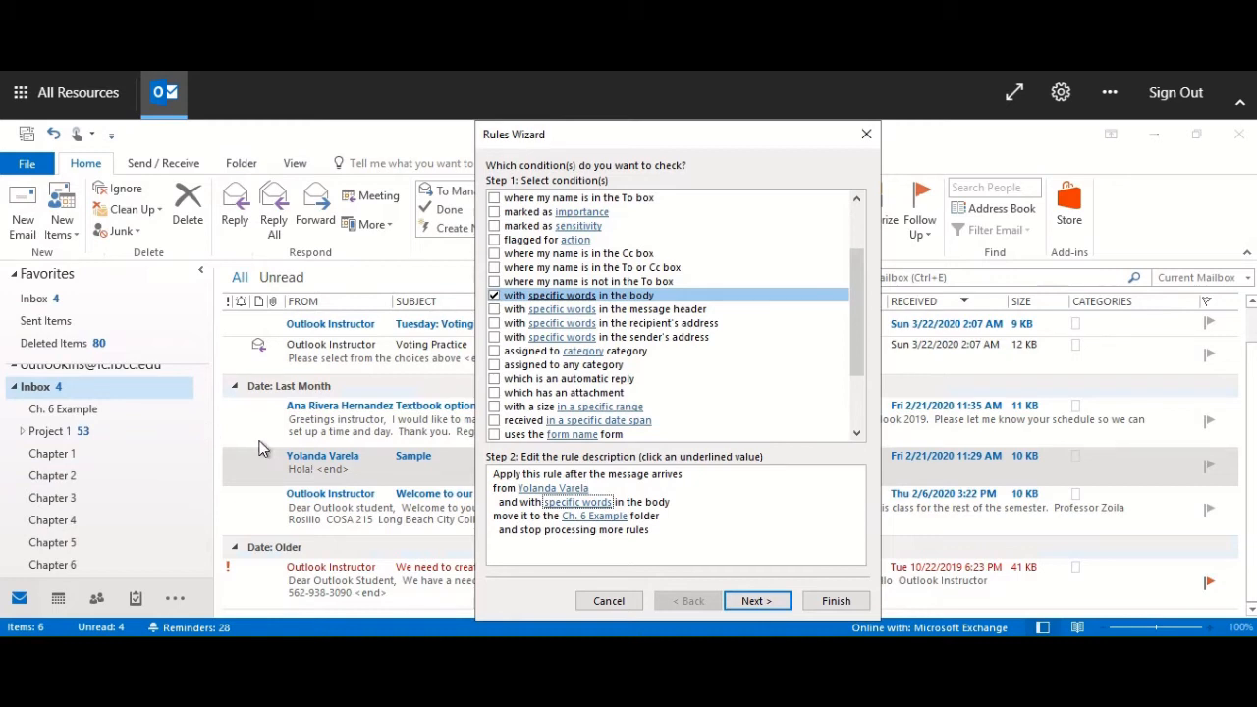
left_click(494, 295)
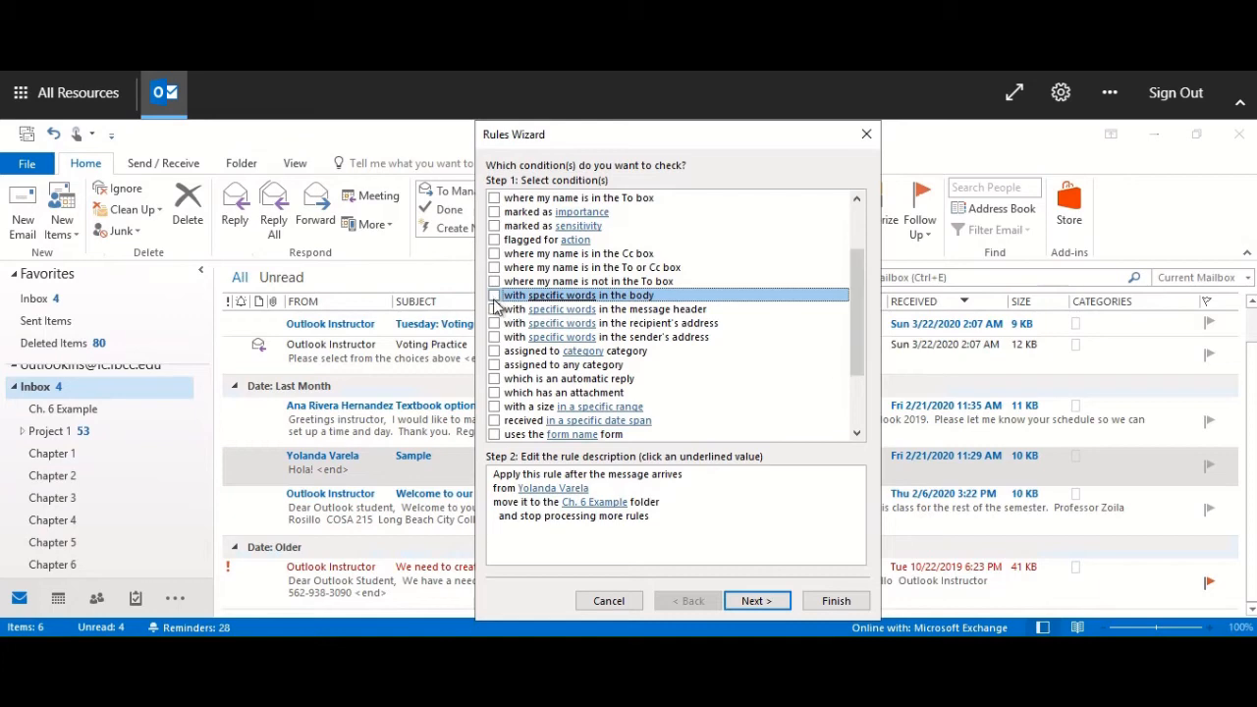
left_click_drag(856, 321, 861, 395)
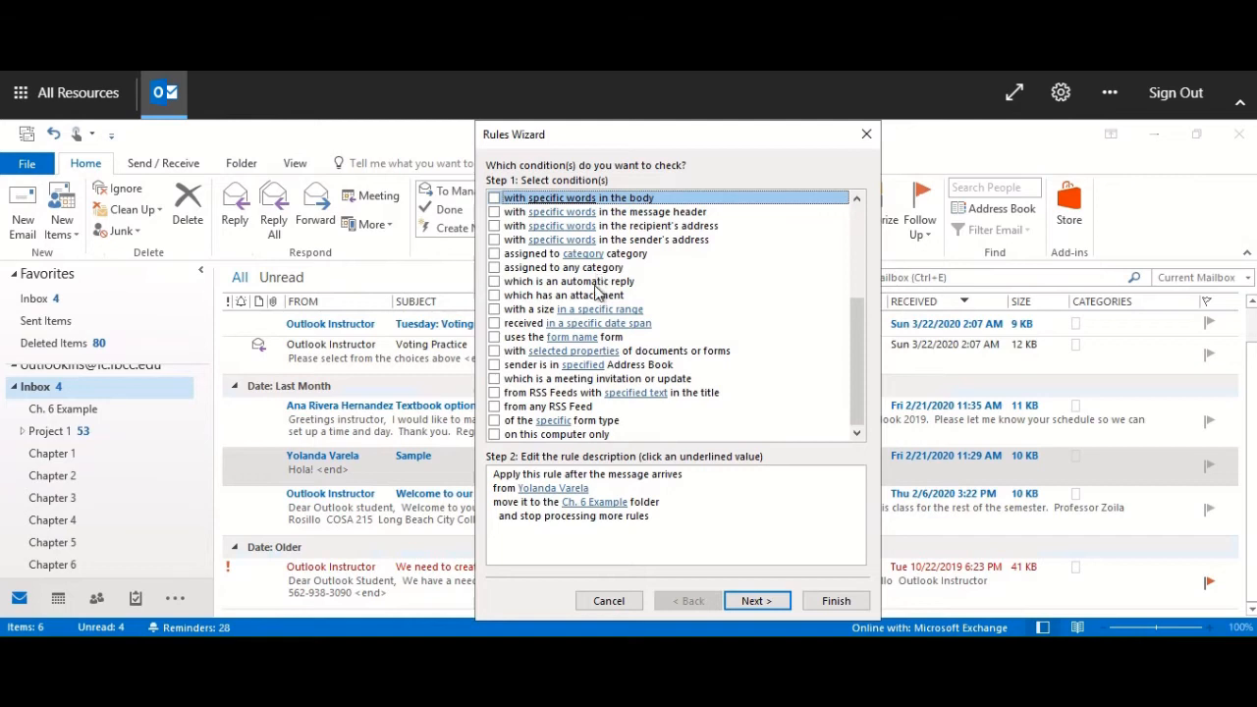
left_click(548, 488)
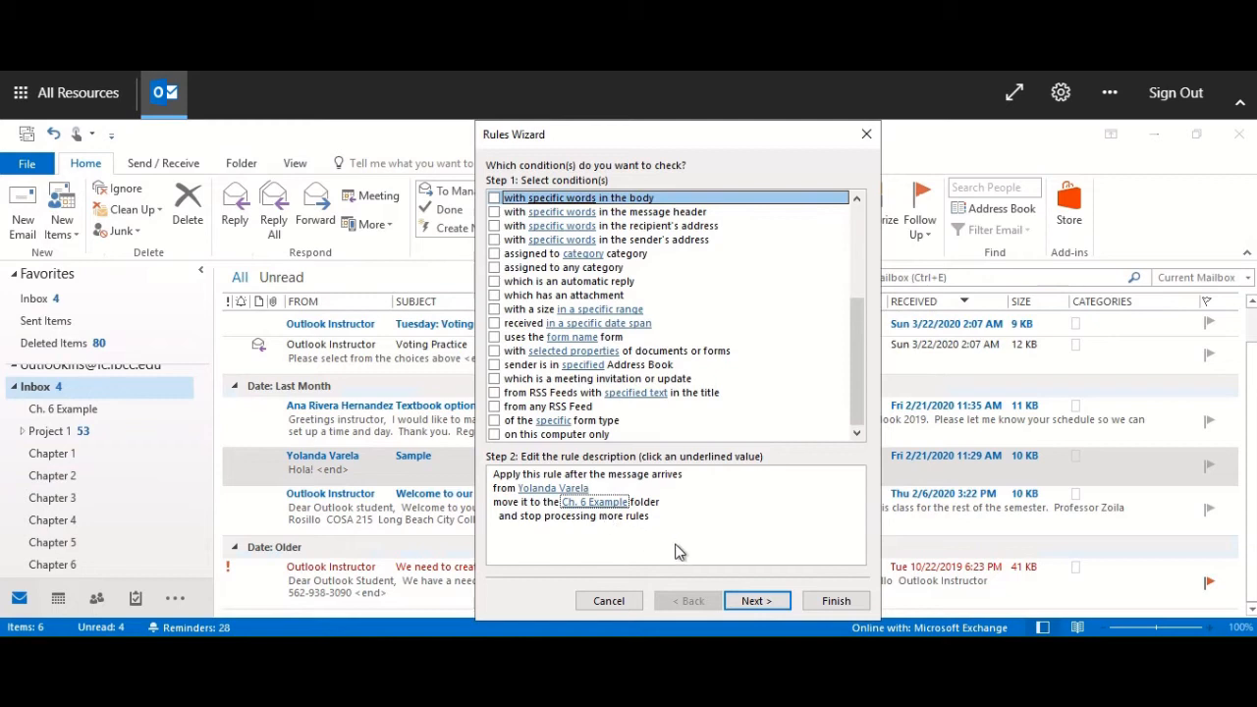
Accept the rule's conditions and its move-to-folder and stop-processing actions, and proceed to the exceptions
left_click(746, 601)
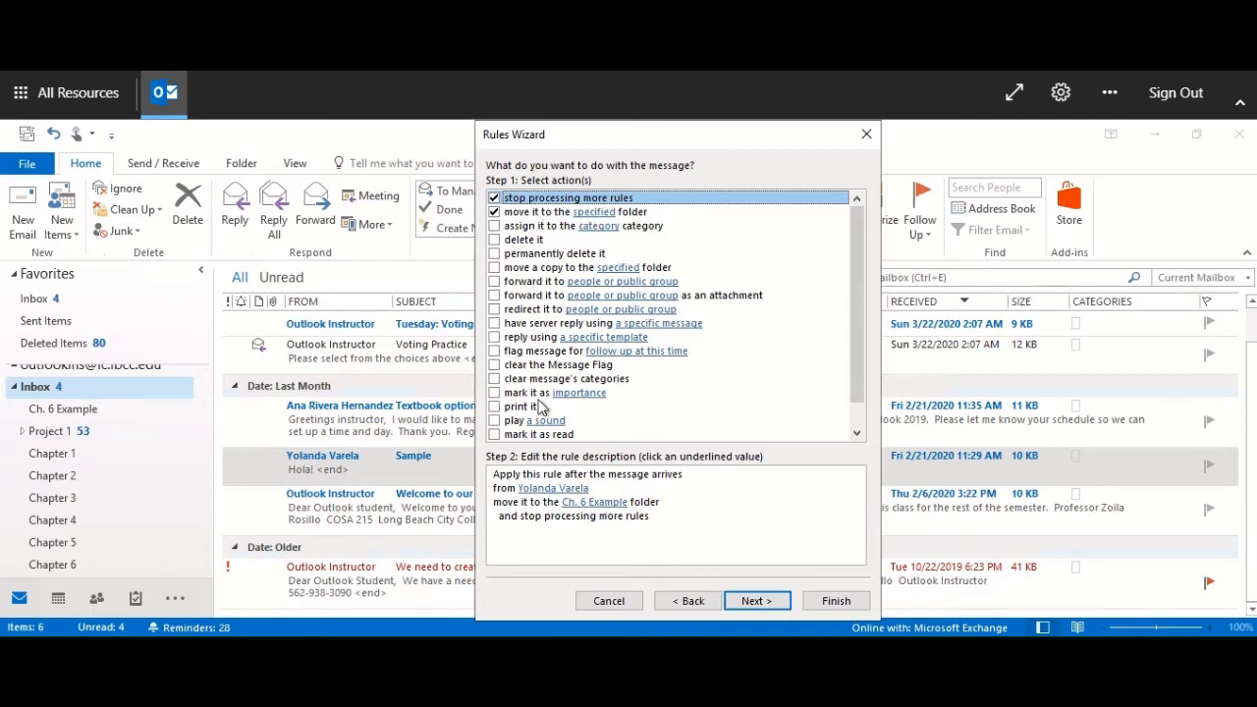
left_click(553, 512)
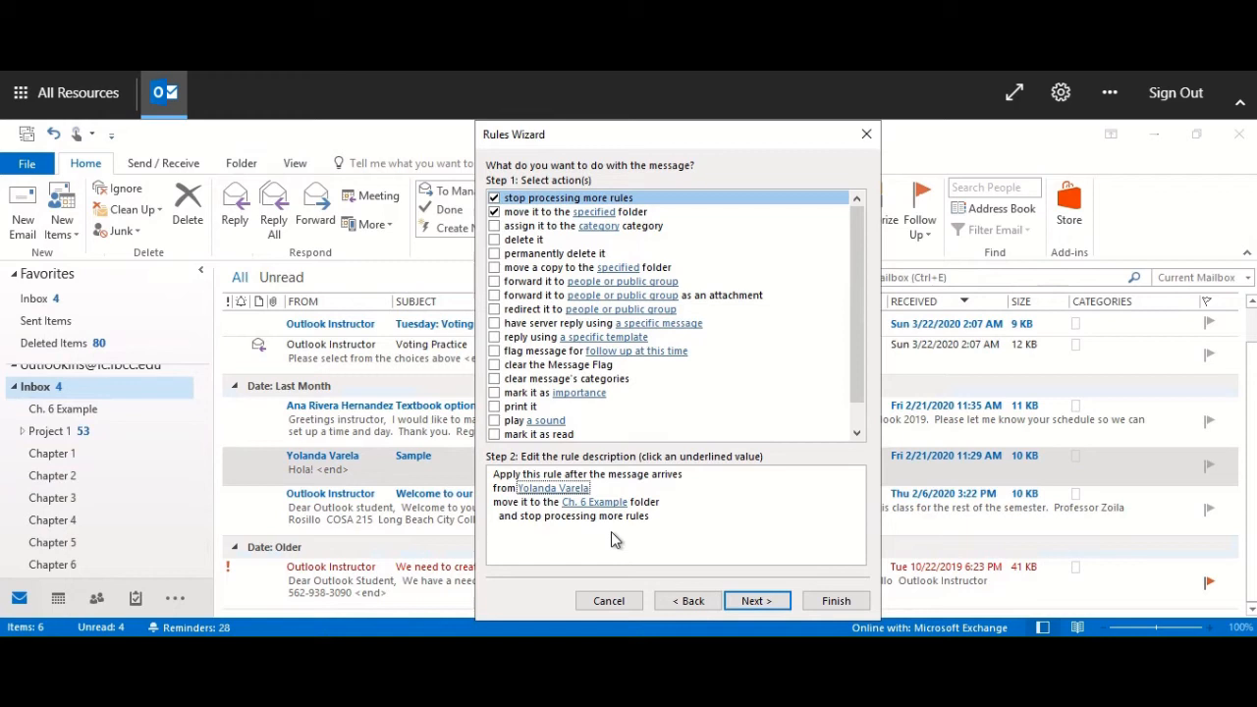
left_click(750, 602)
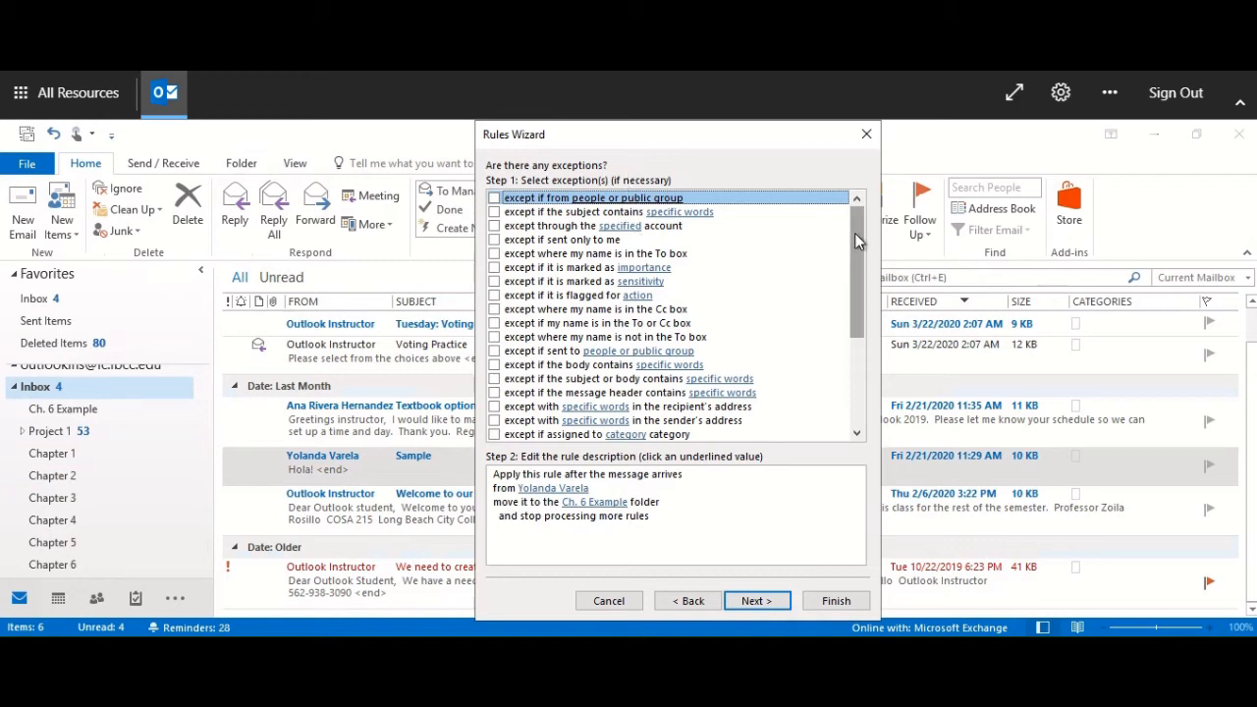
Review the available rule exceptions and add the one for messages marked with a given importance
left_click_drag(855, 233, 855, 354)
left_click_drag(853, 303, 856, 191)
left_click_drag(858, 250, 858, 263)
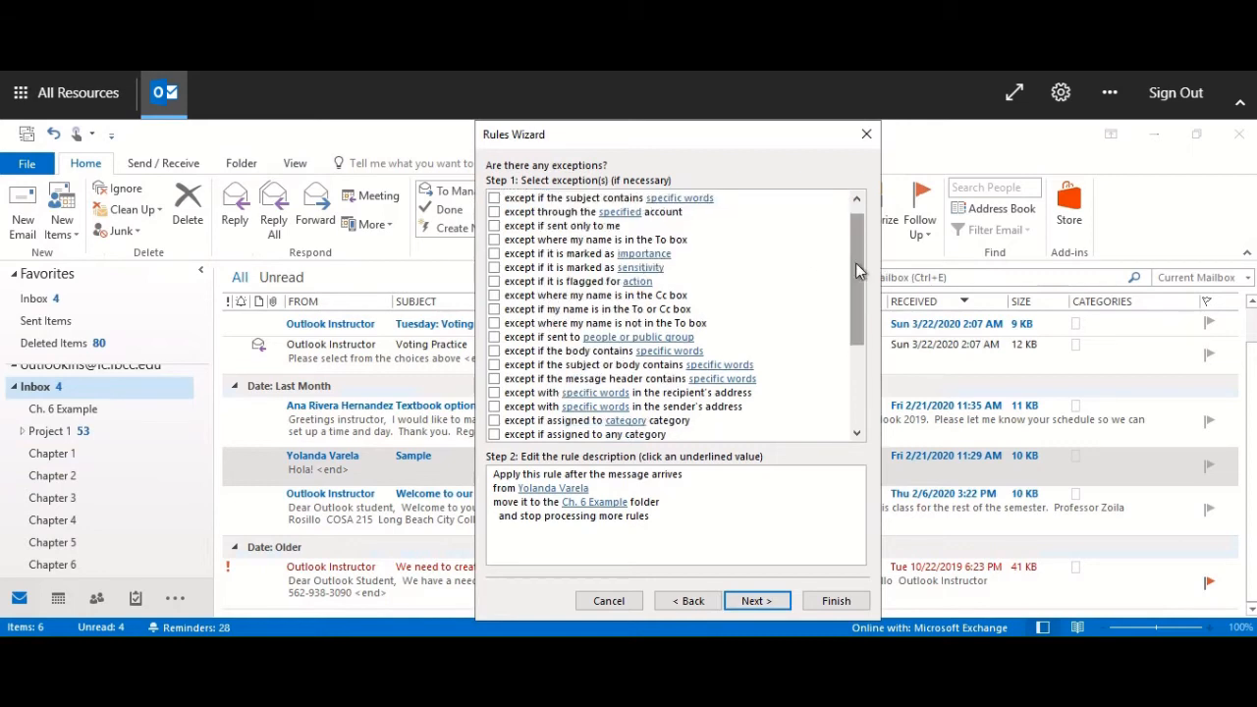
left_click_drag(856, 262, 853, 375)
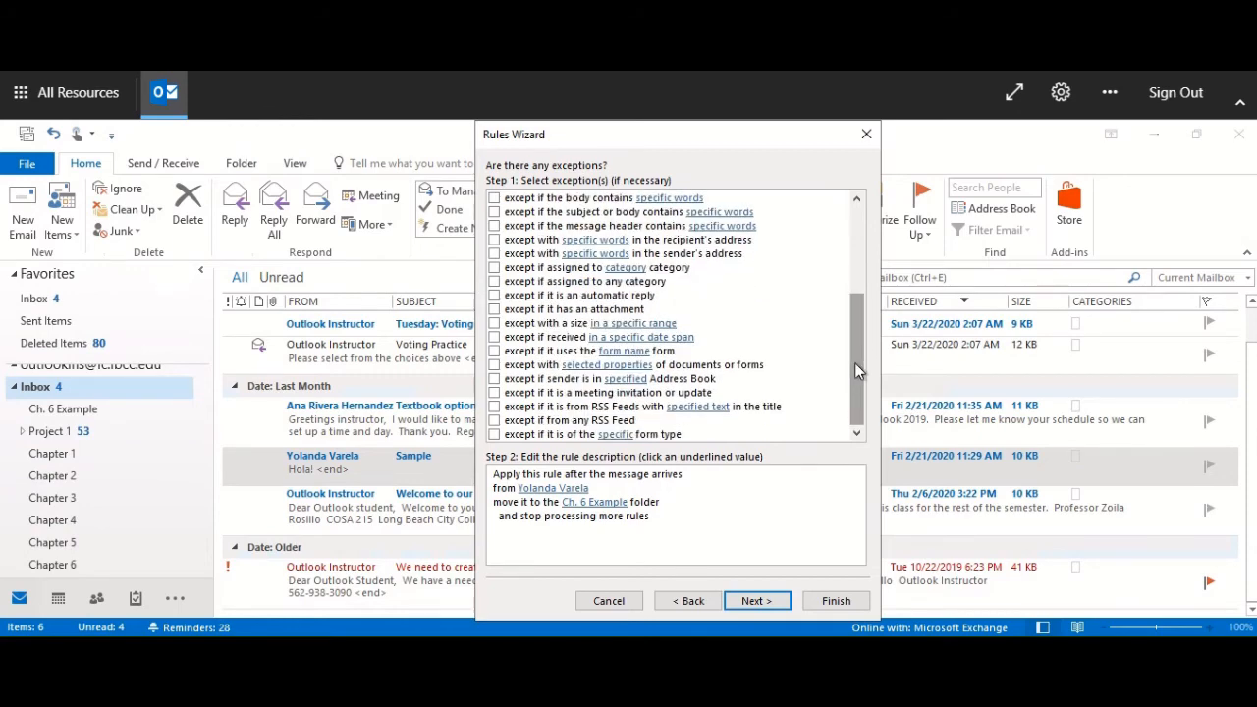
left_click_drag(856, 361, 846, 275)
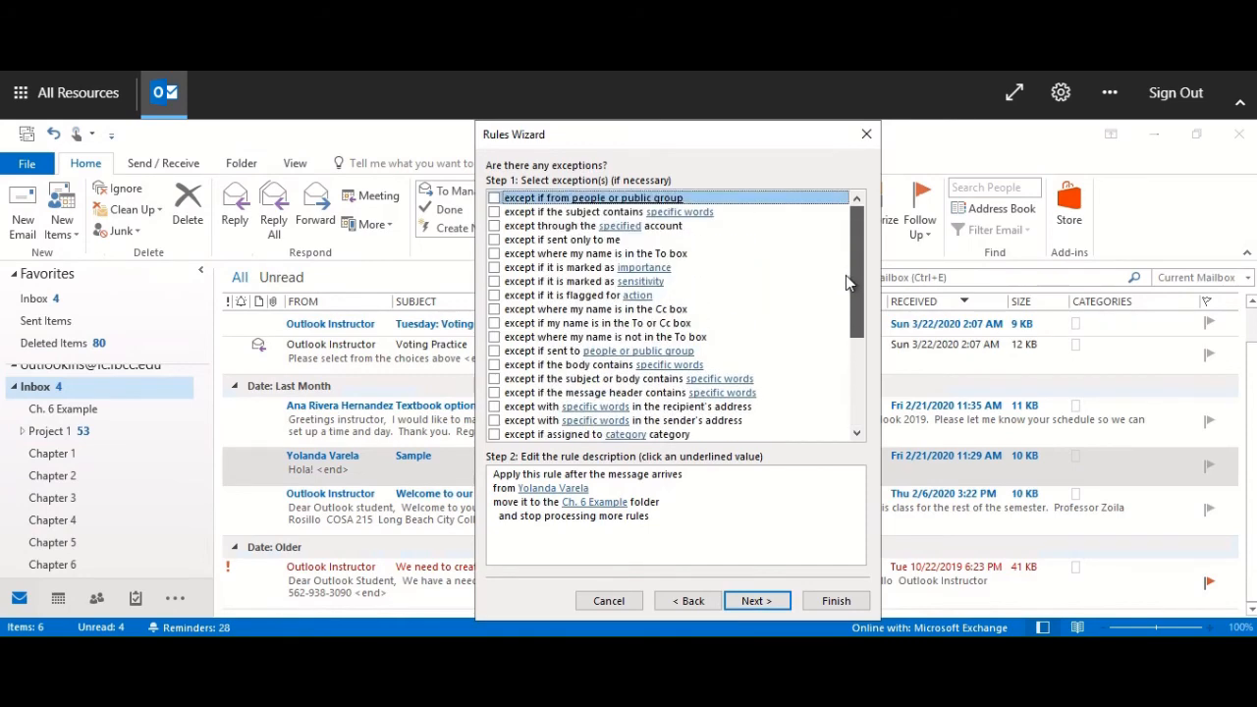
left_click(494, 268)
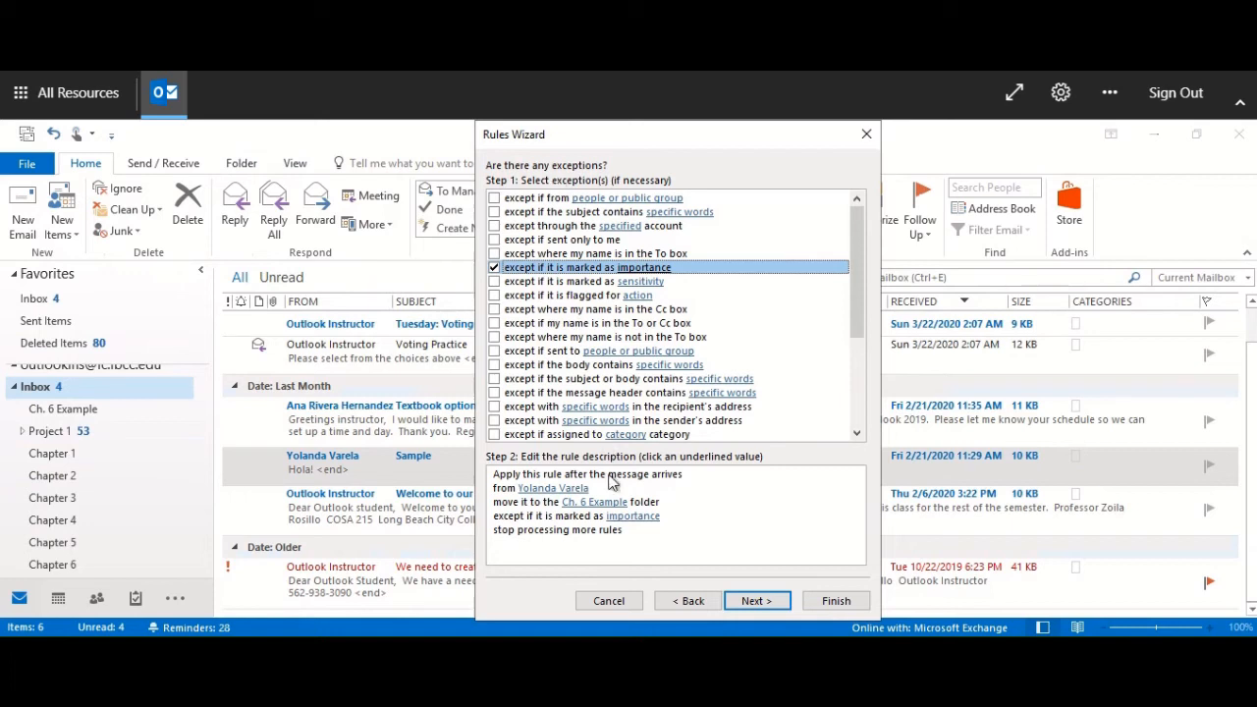
Set the exception's importance level to High in the rule description
left_click(628, 518)
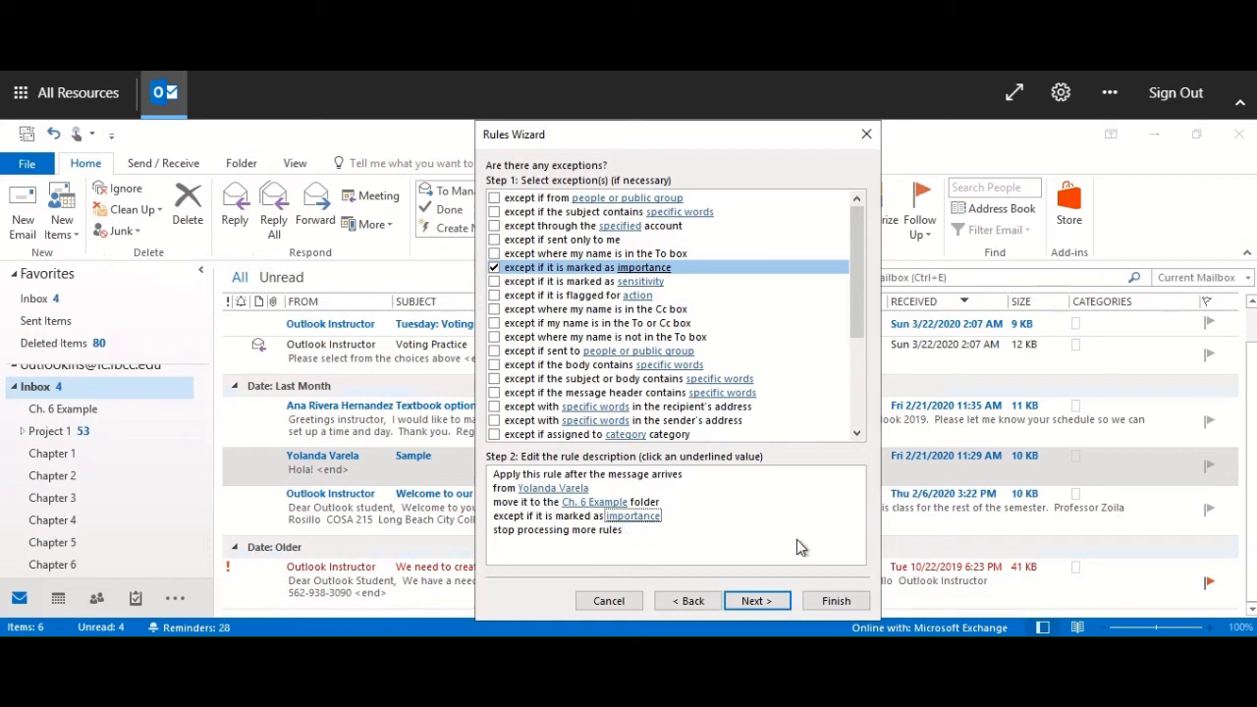
left_click(645, 519)
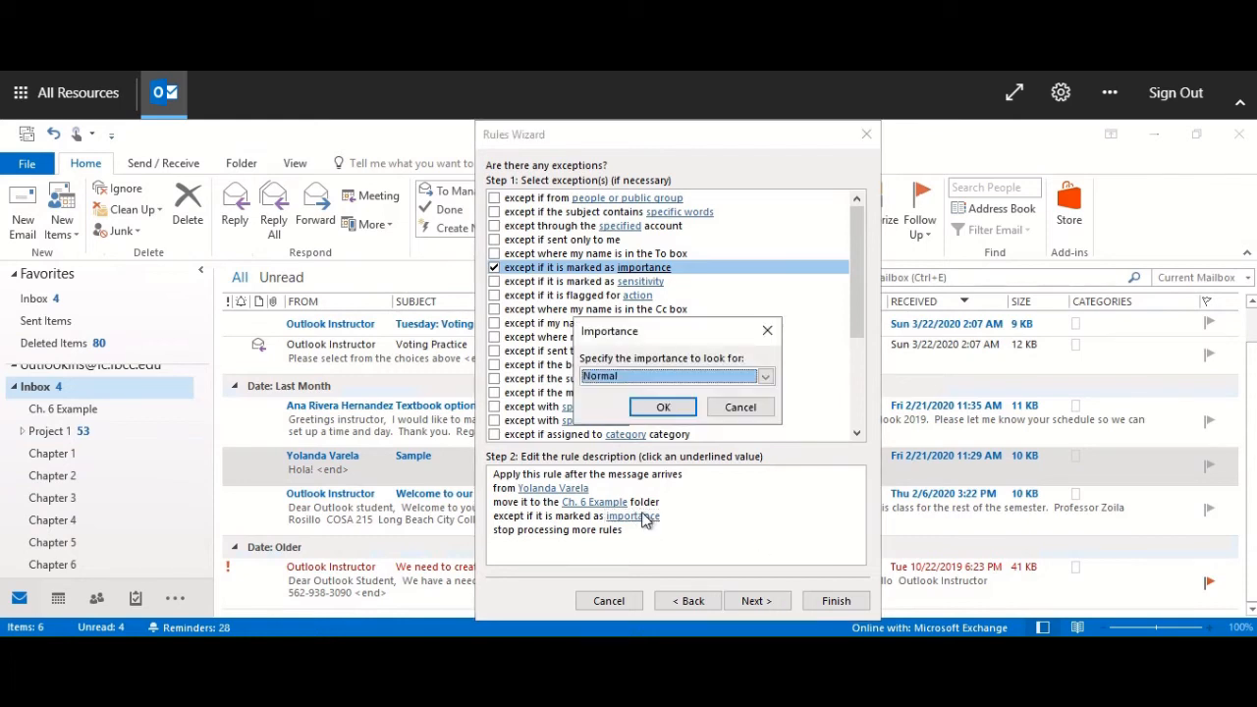
left_click(767, 377)
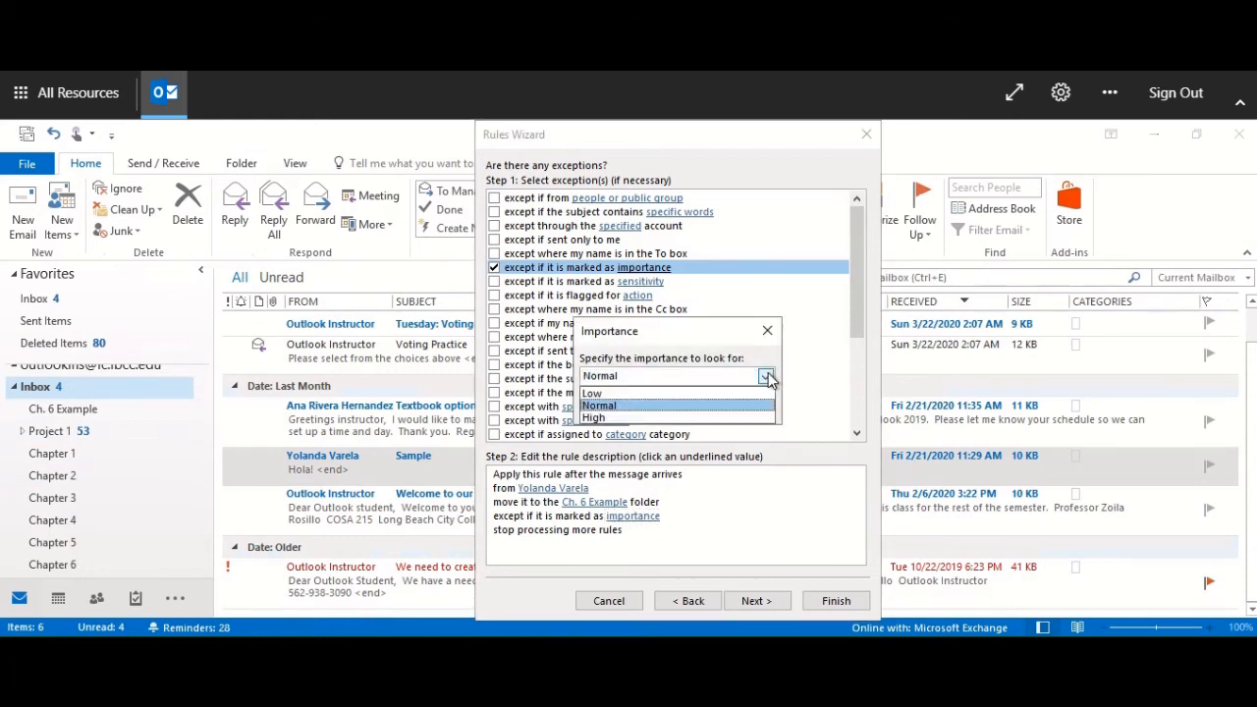
left_click(702, 433)
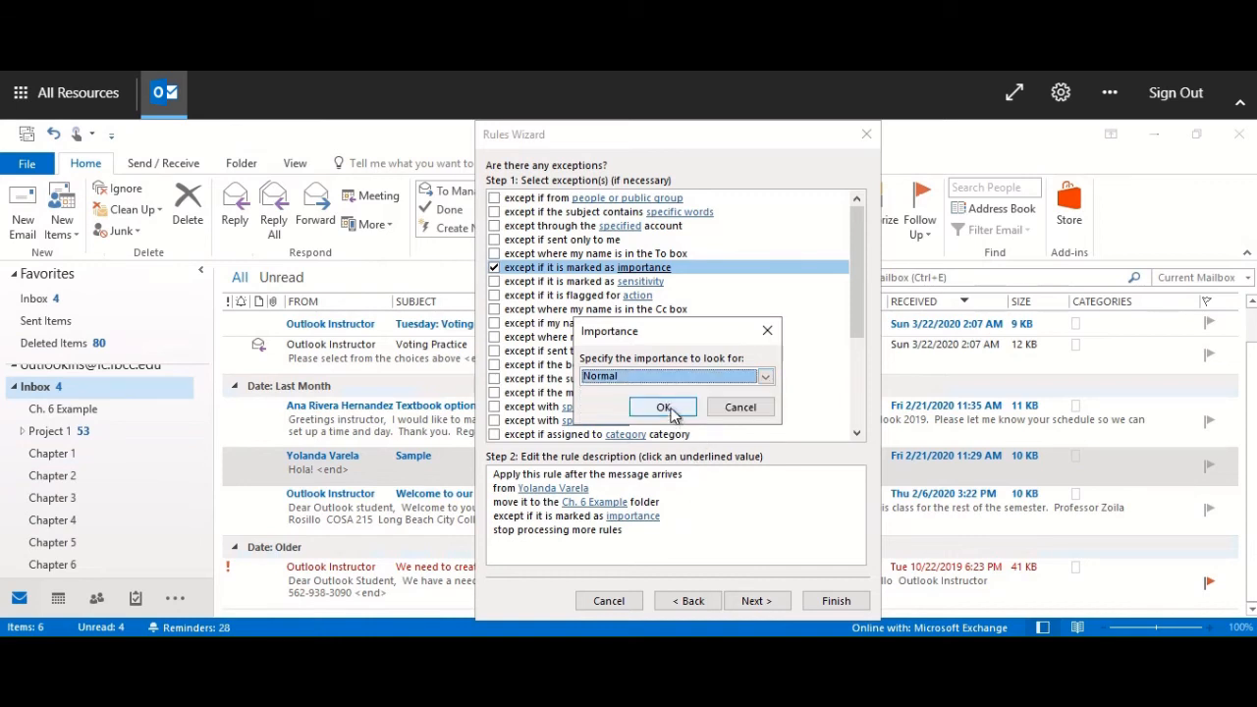
left_click(766, 378)
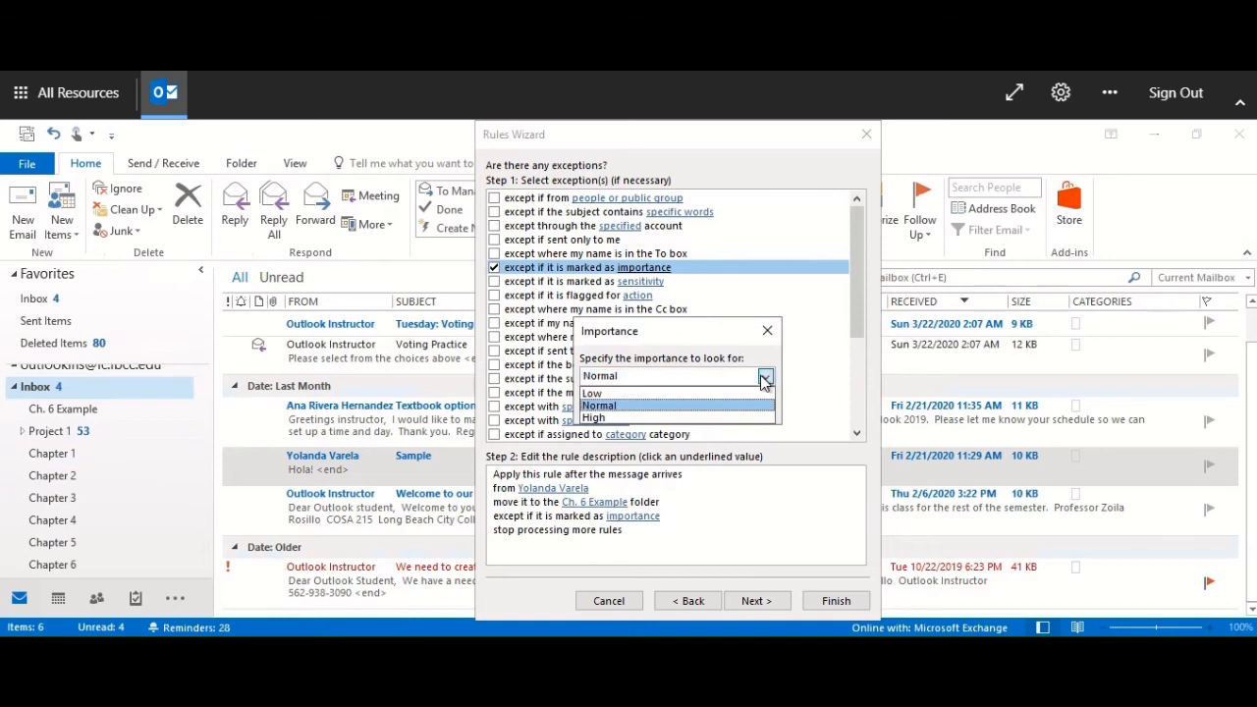
left_click(689, 427)
left_click(665, 407)
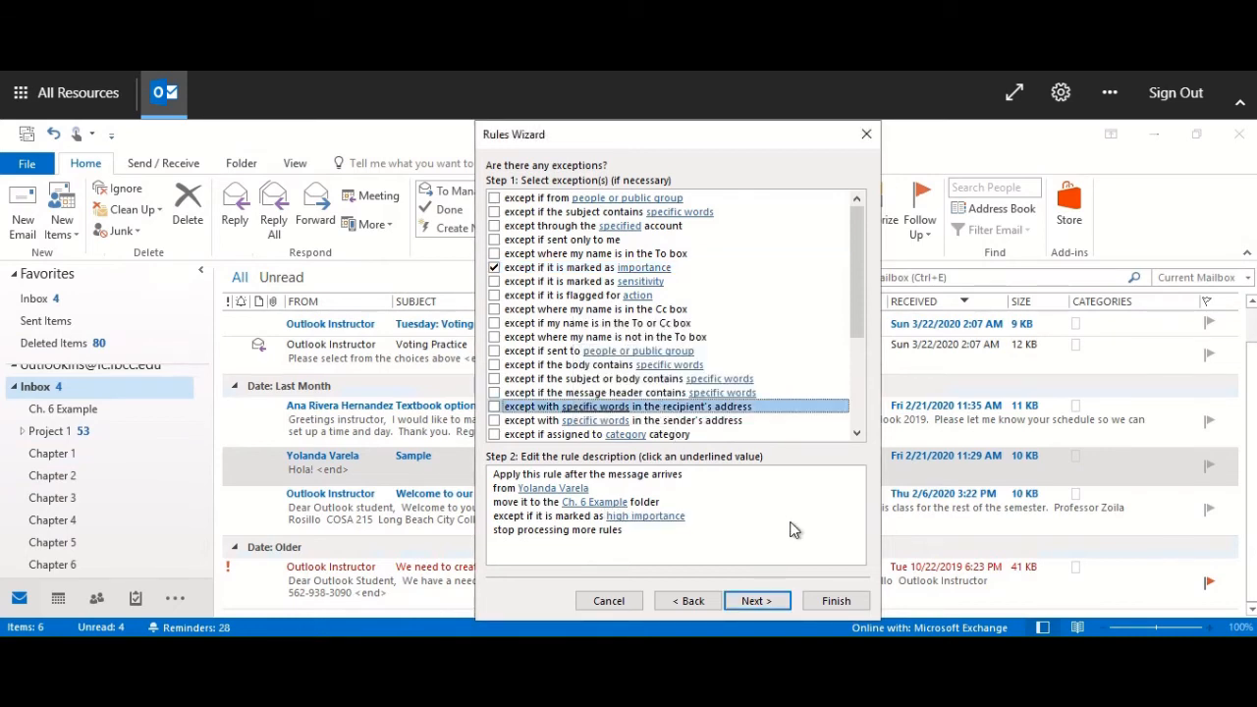
left_click(656, 531)
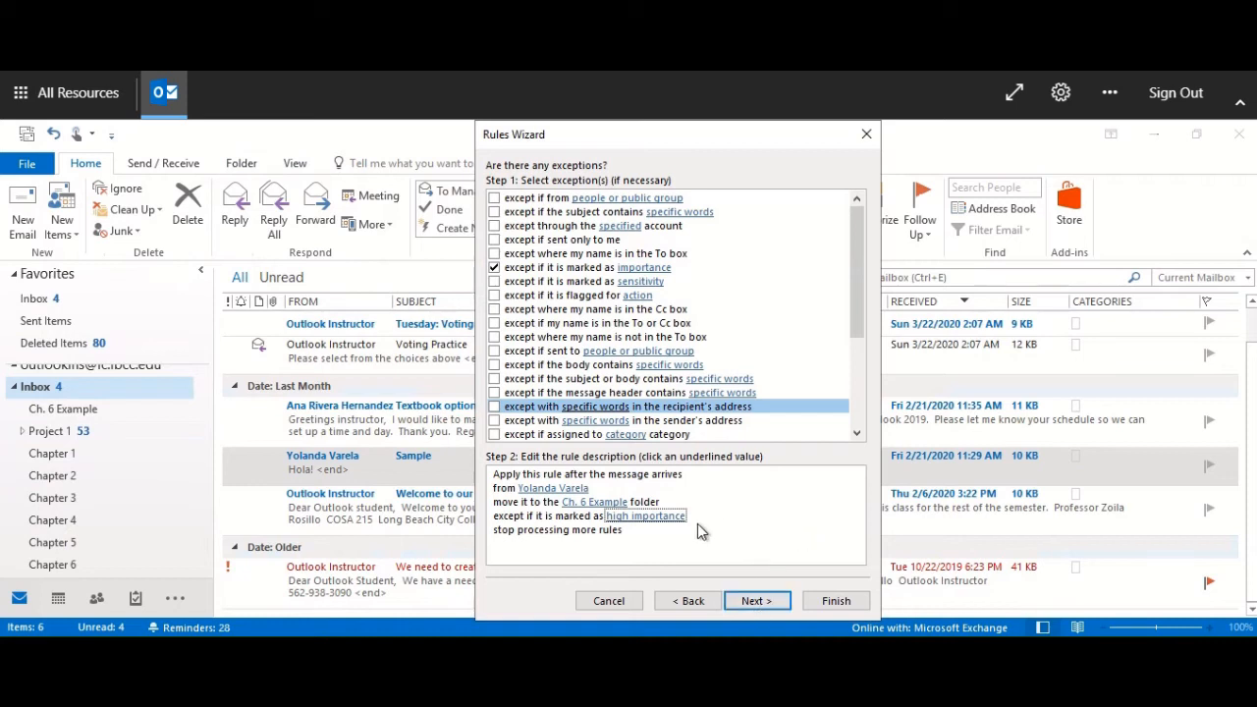
Finish the rule, running it on messages already in the Inbox, and check the Ch. 6 Example folder before returning to the Inbox
left_click(755, 601)
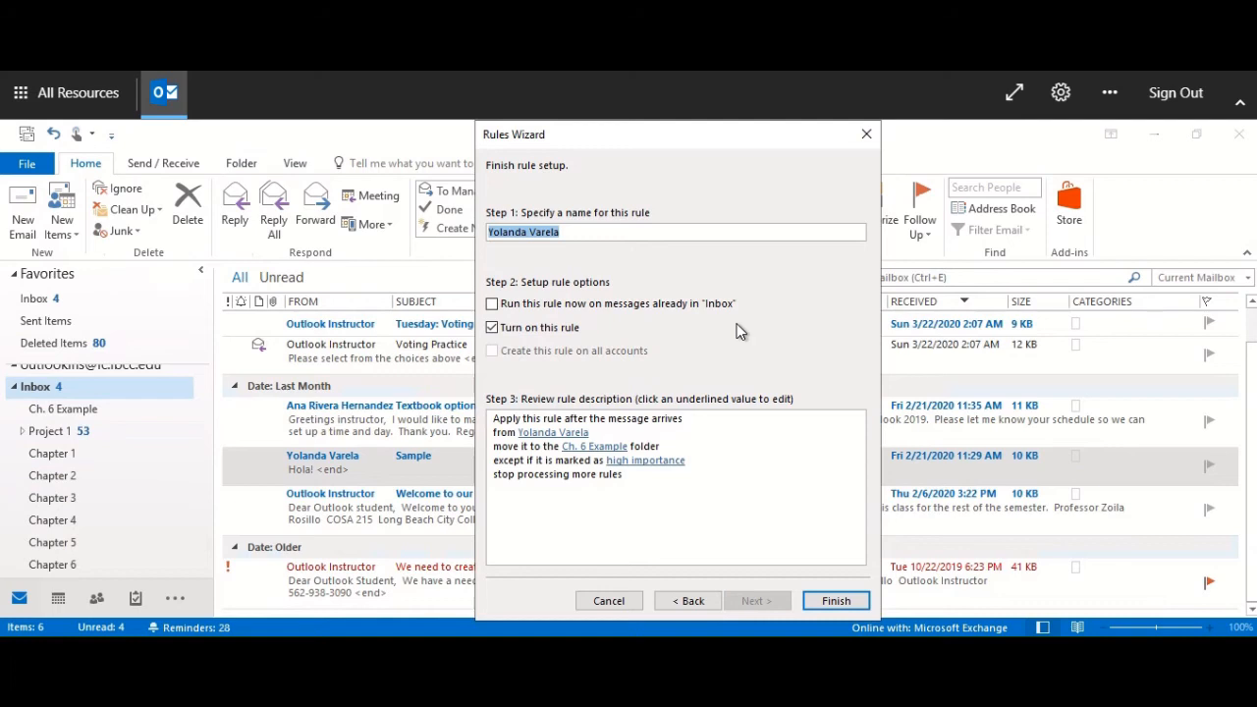
left_click(581, 237)
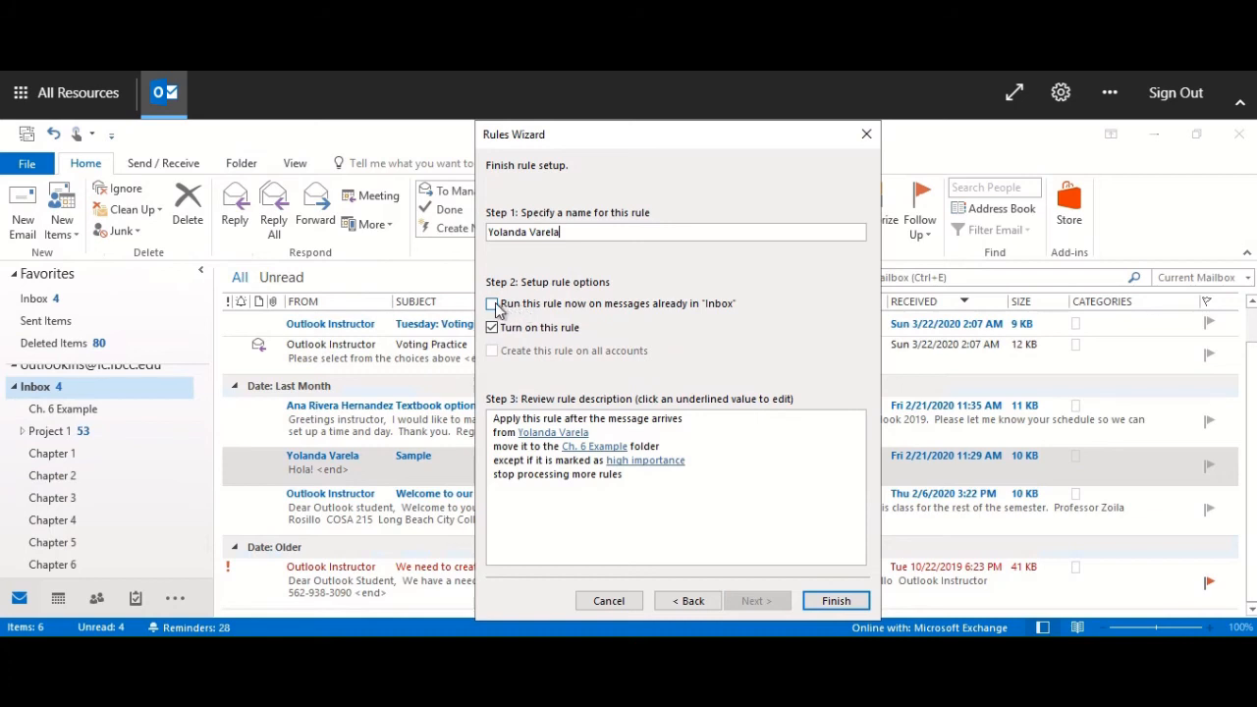
left_click(492, 303)
left_click(837, 601)
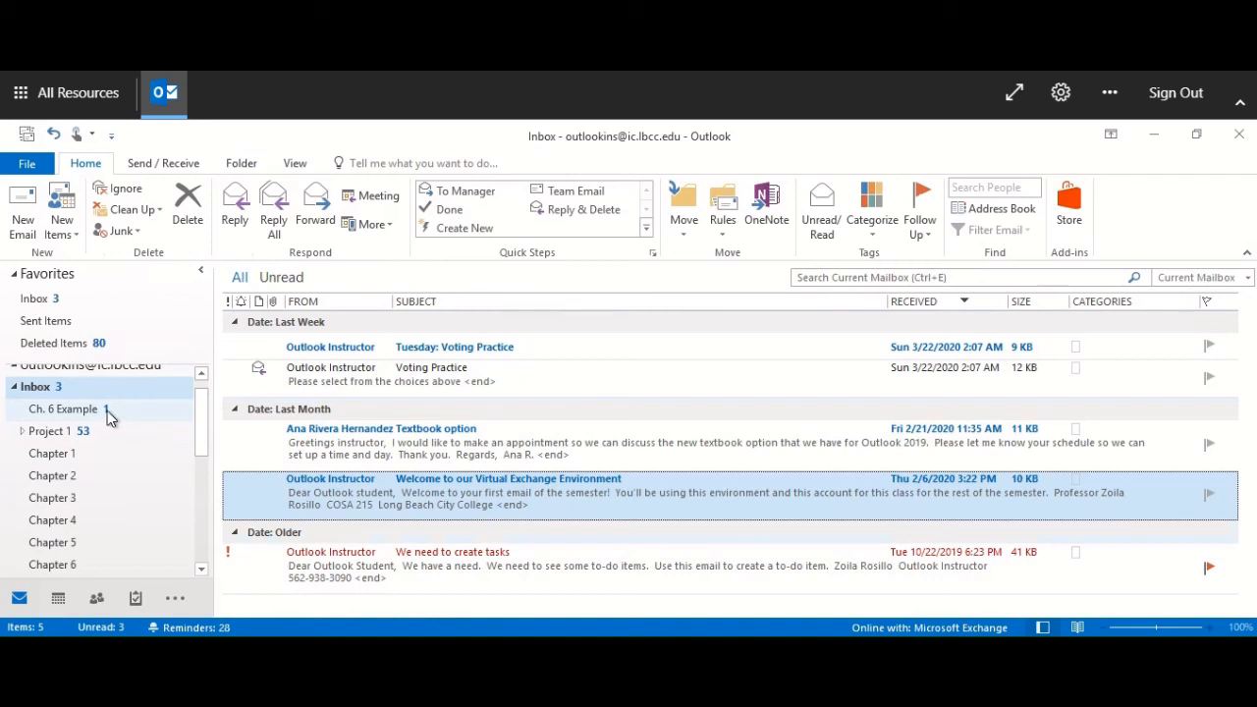
left_click(62, 412)
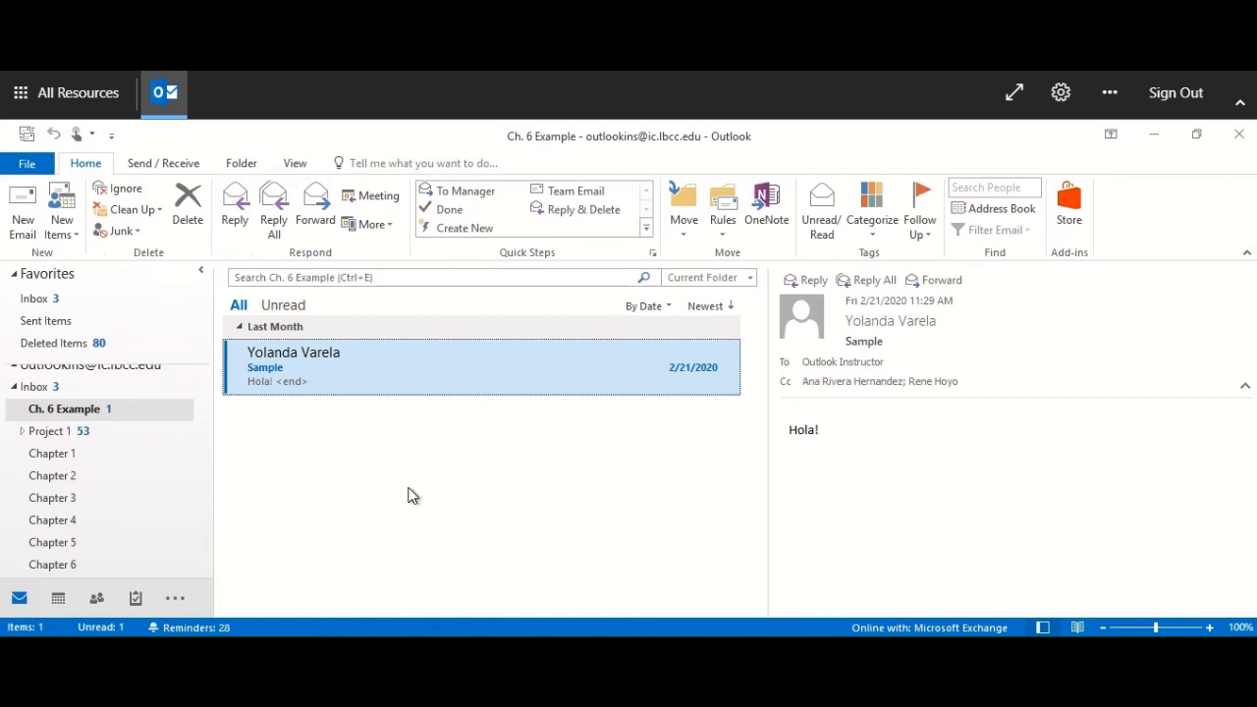
left_click(28, 388)
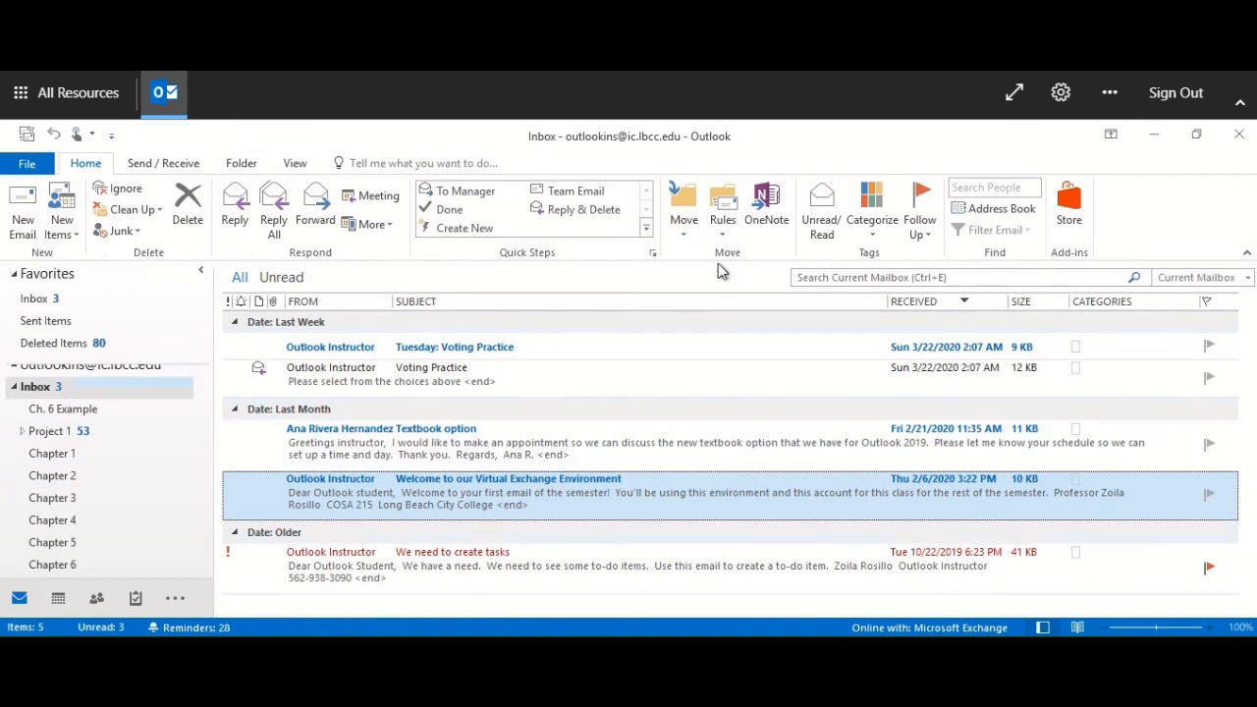
Open the manager for e-mail rules and alerts, dismissing the warning about faulty rules
right_click(727, 230)
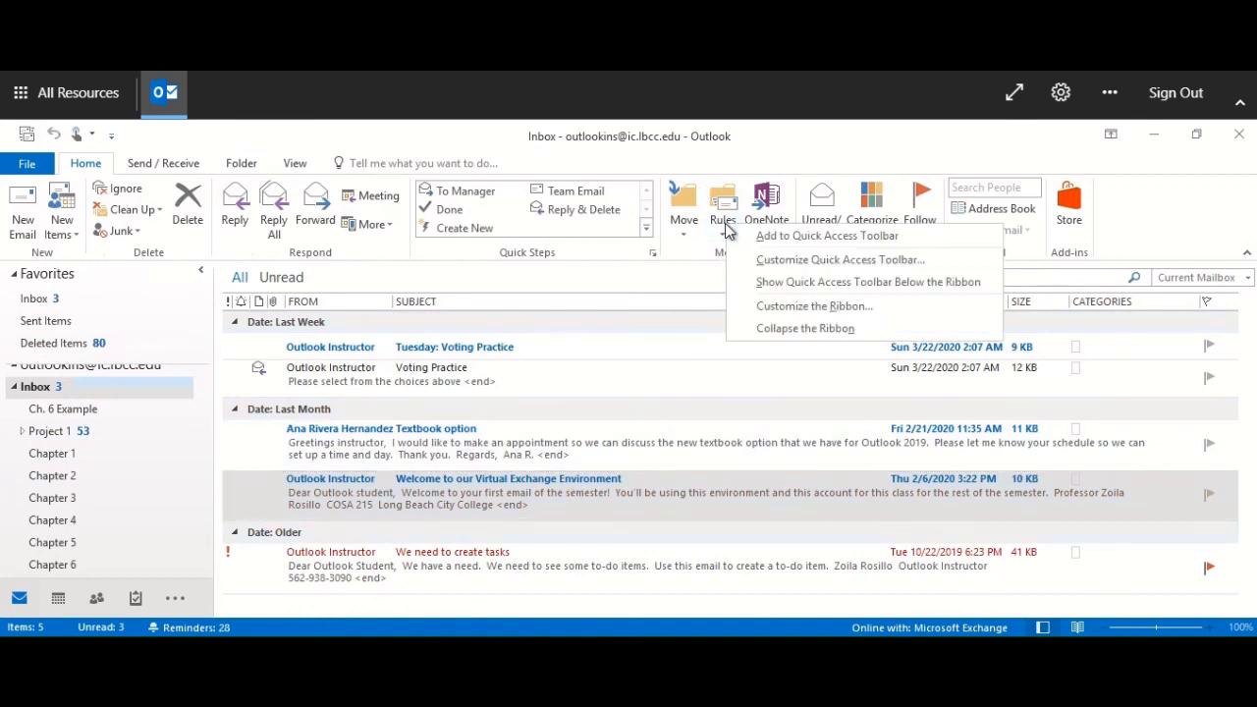
left_click(716, 237)
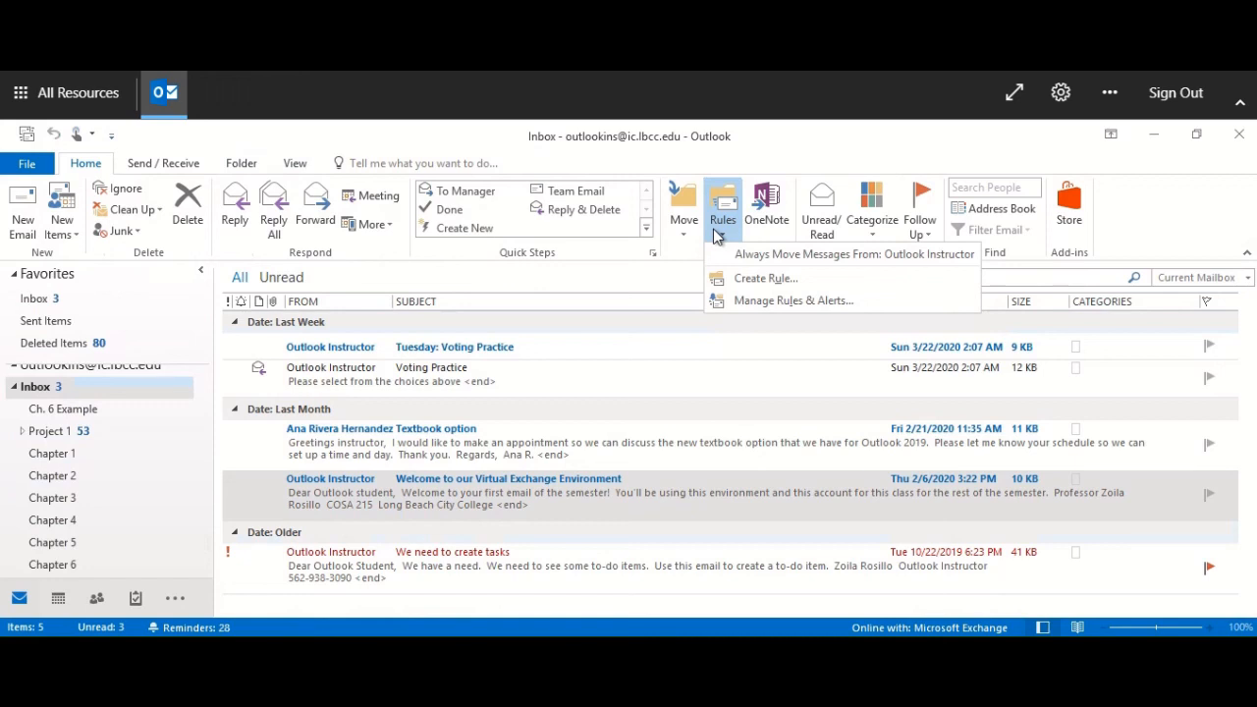
left_click(737, 302)
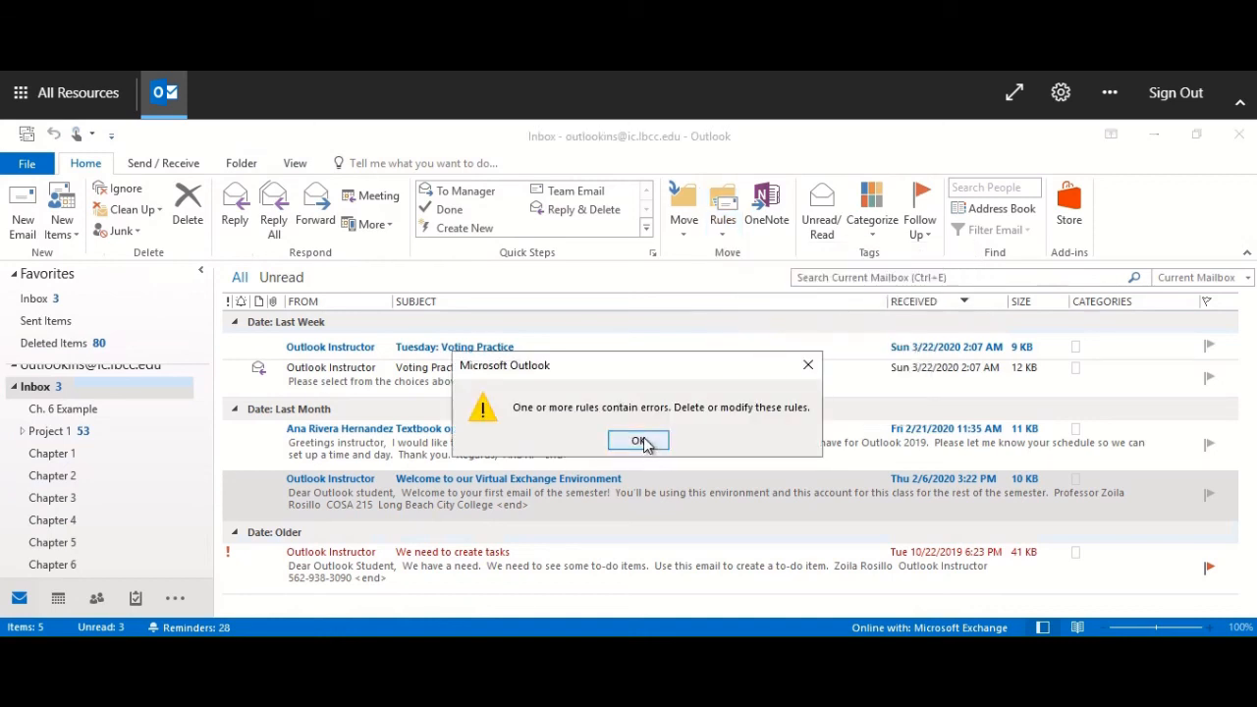
left_click(641, 441)
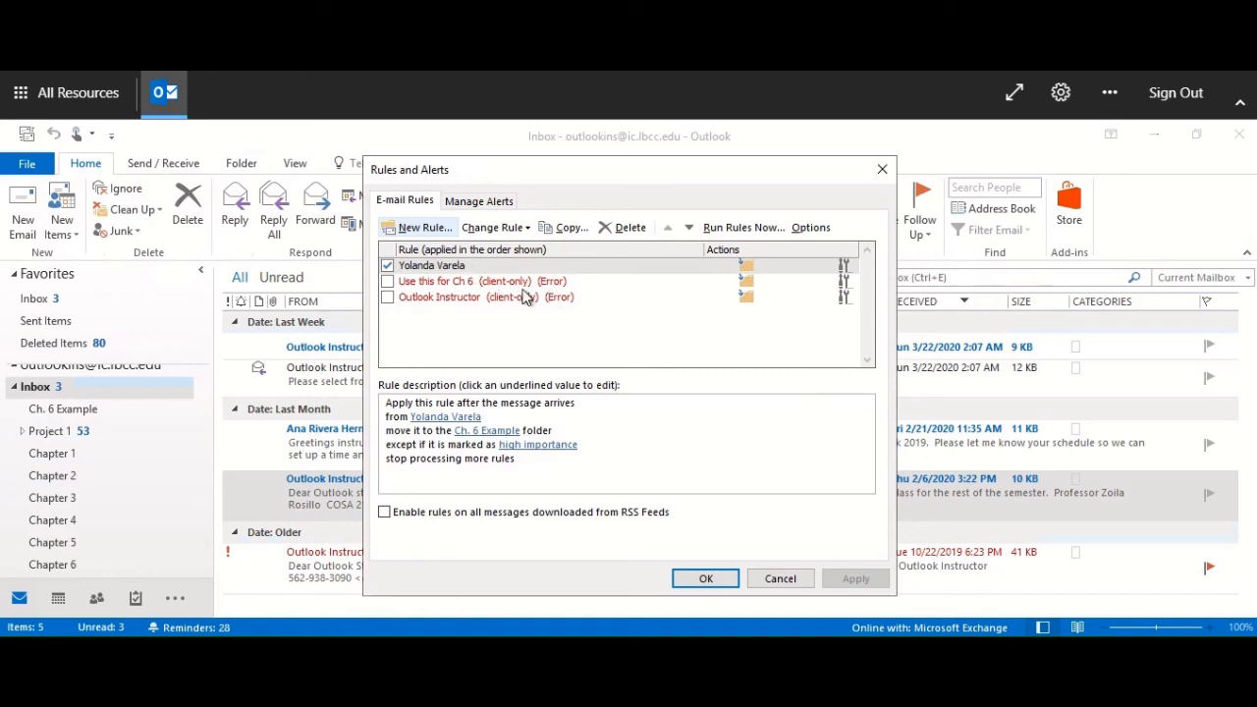
Try moving the new rule down and back up in the rule order, and leave the rules manager without saving
left_click(443, 266)
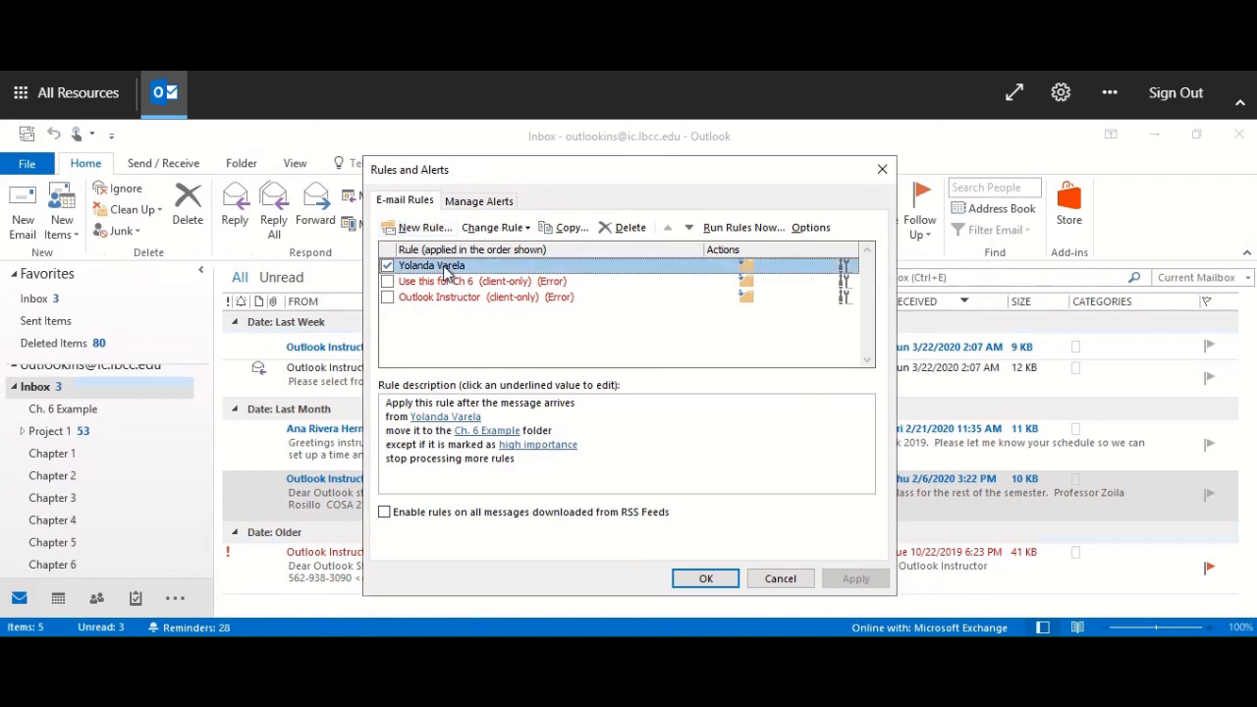
left_click(690, 229)
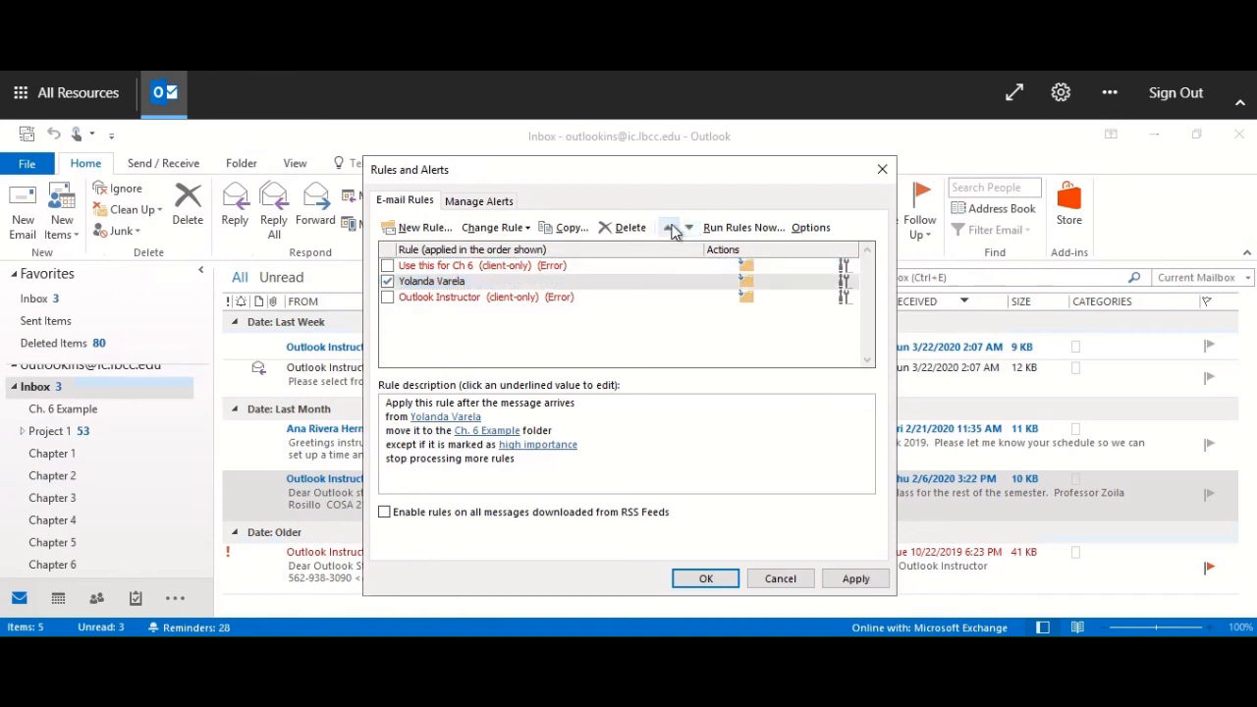
left_click(669, 229)
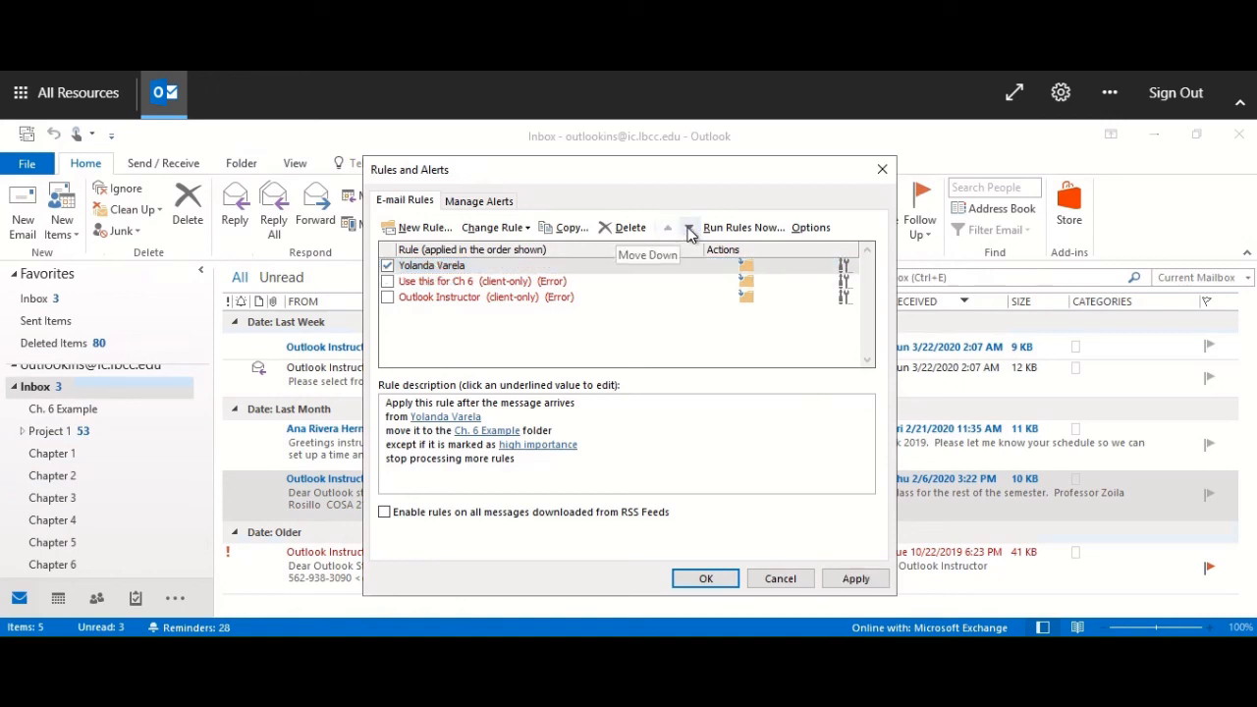
left_click(691, 229)
left_click(690, 228)
left_click(669, 229)
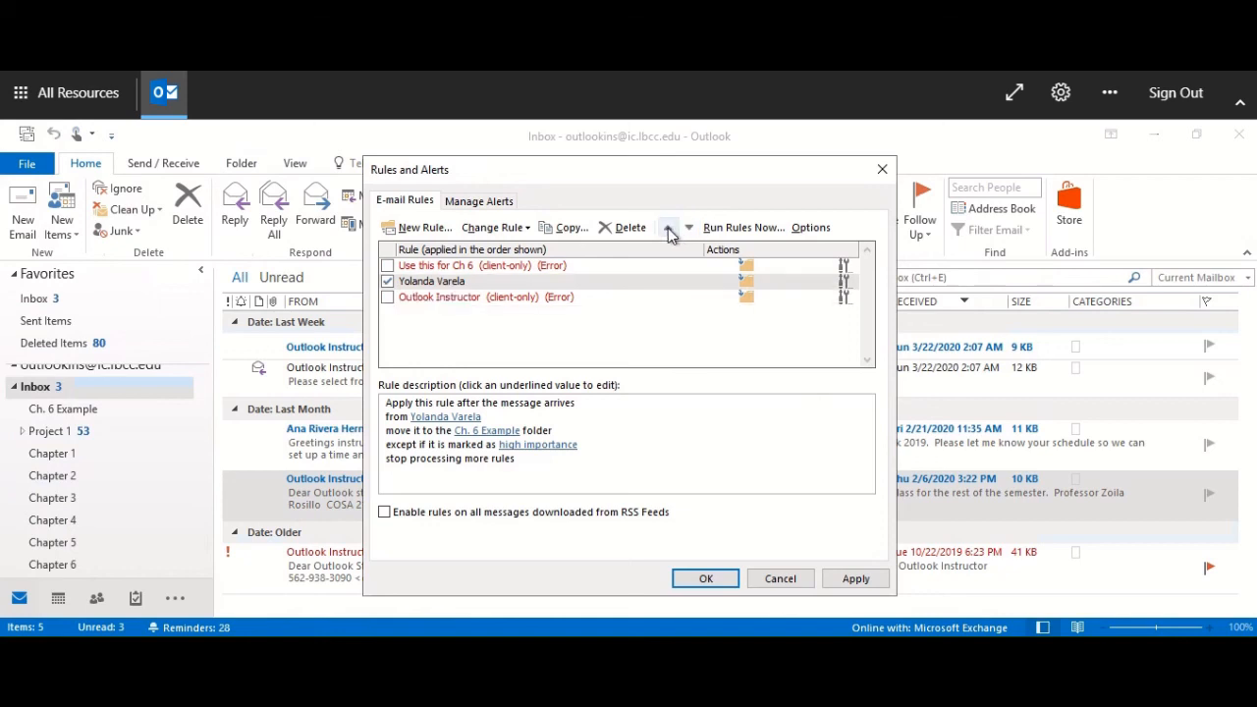
left_click(669, 229)
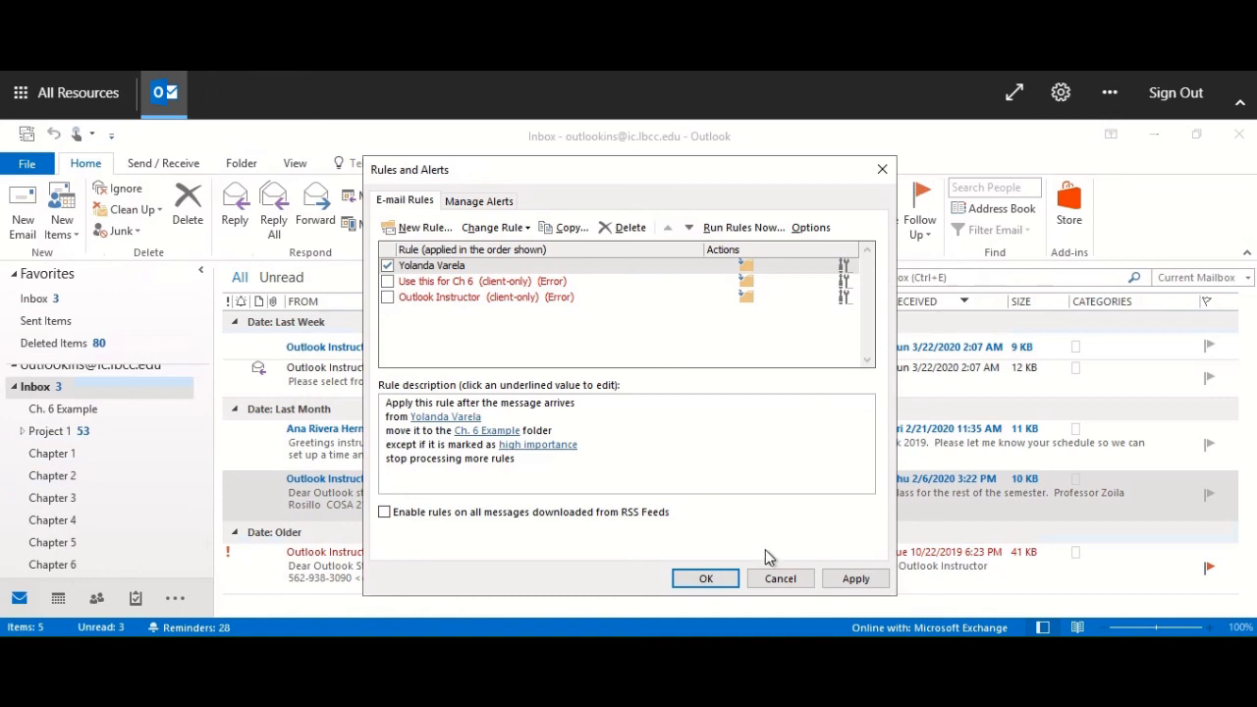
left_click(781, 580)
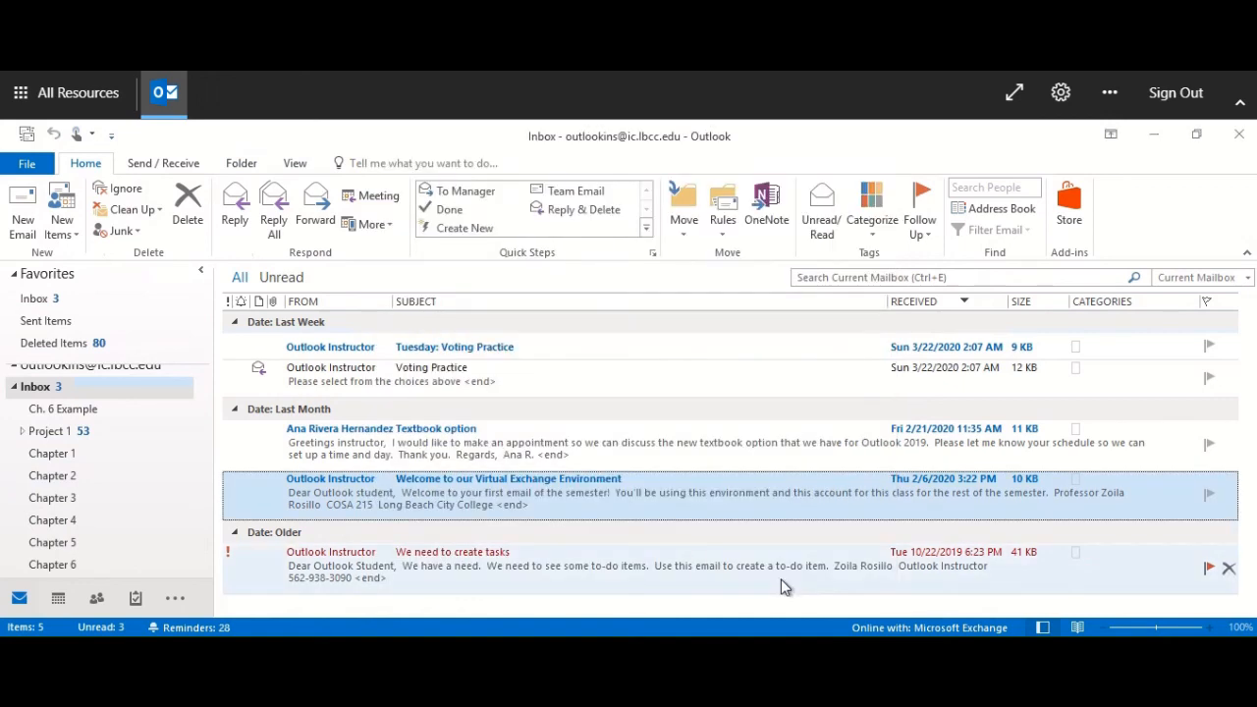